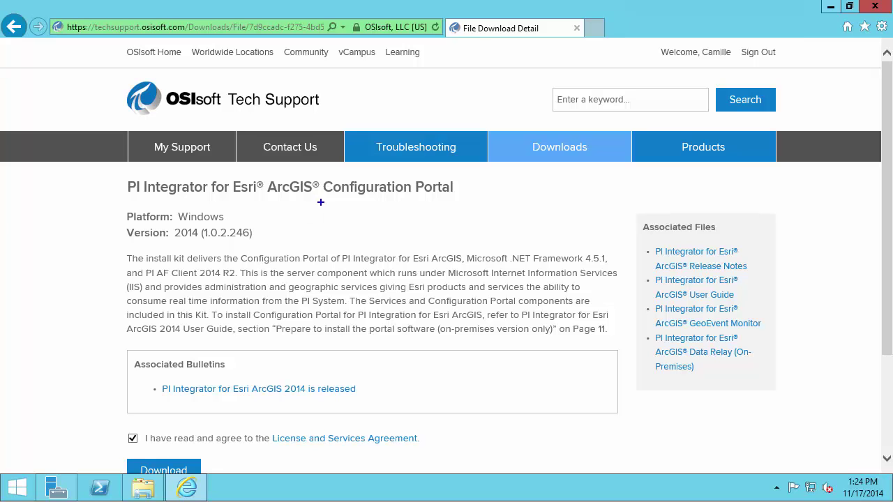
# Minimize Internet Explorer to reveal the desktop system info showing Windows 2012 R2
pyautogui.moveTo(319, 175)
pyautogui.mouseDown()
pyautogui.moveTo(380, 195)
pyautogui.moveTo(472, 205)
pyautogui.mouseUp()
pyautogui.click(830, 7)
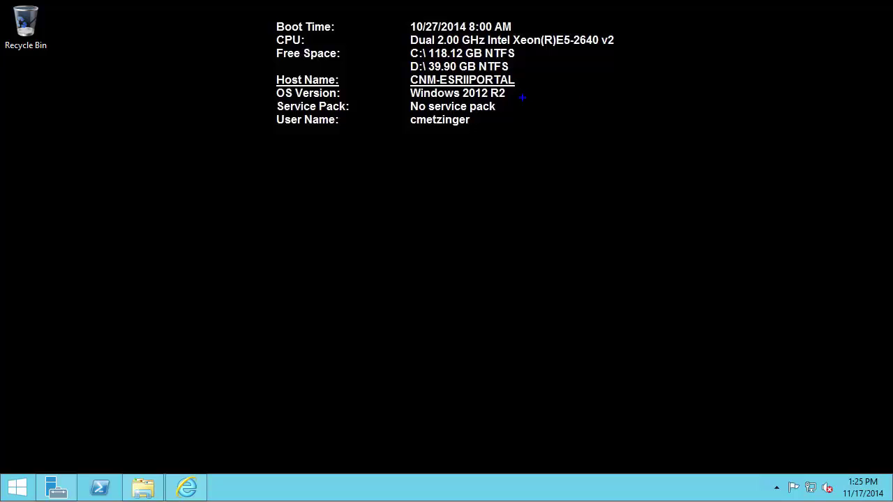
pyautogui.moveTo(521, 96); pyautogui.dragTo(632, 107)
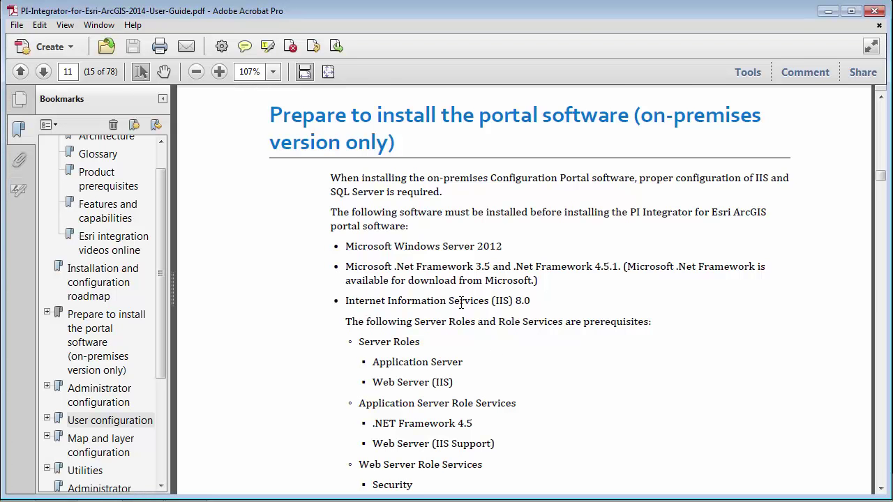
# Scroll the user guide to the IIS 8.0 role prerequisites, highlight them, then minimize Acrobat
pyautogui.scroll(-5, 455, 304)
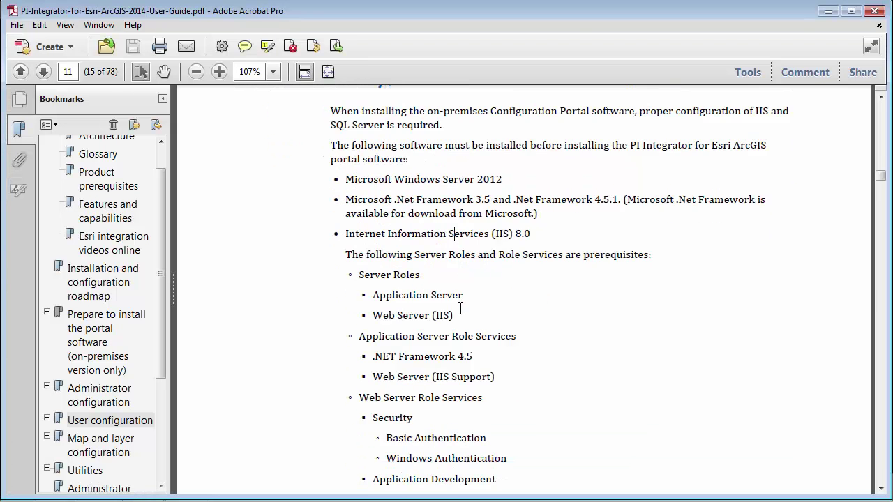
pyautogui.scroll(-1, 459, 310)
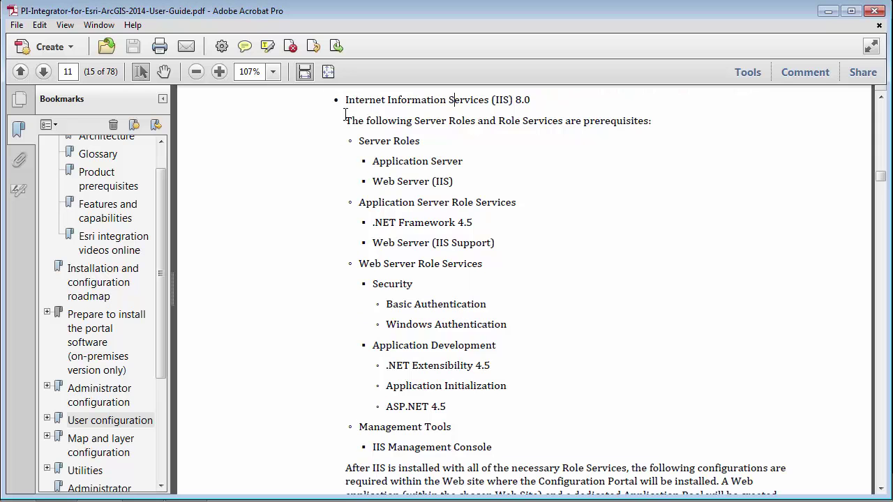
pyautogui.moveTo(344, 100)
pyautogui.mouseDown()
pyautogui.moveTo(532, 382)
pyautogui.moveTo(525, 442)
pyautogui.mouseUp()
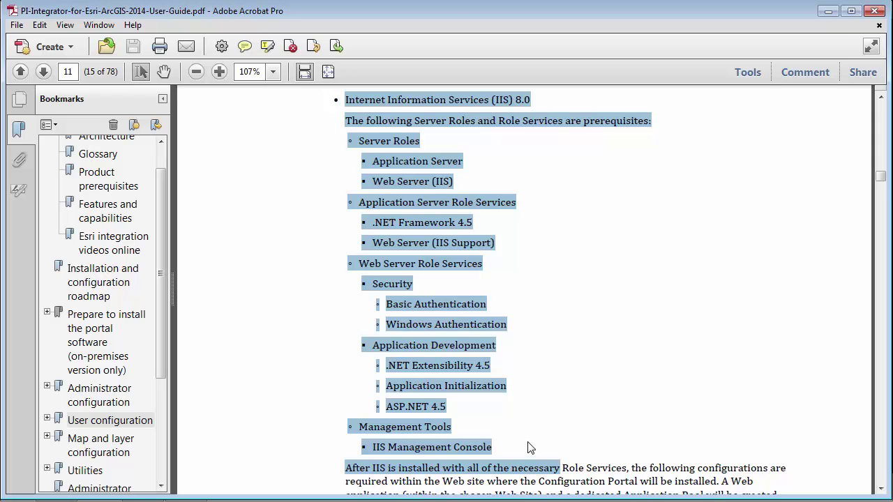
pyautogui.click(828, 12)
pyautogui.moveTo(56, 487)
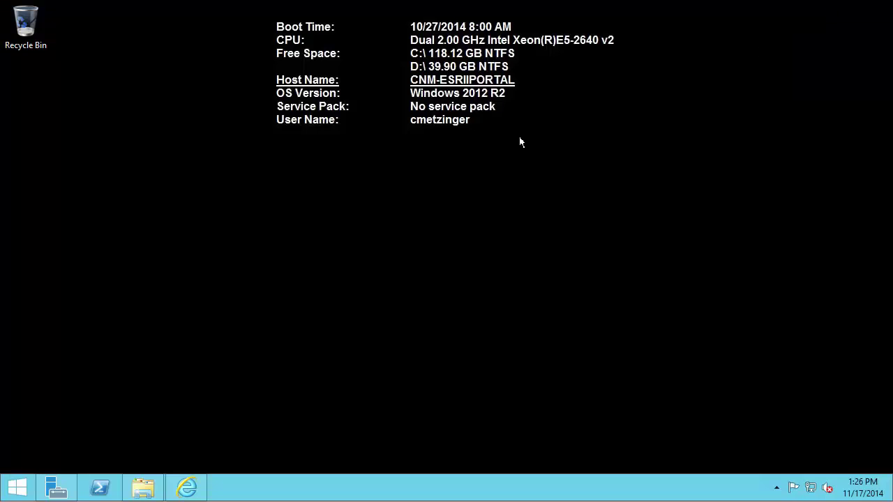
# Restore Server Manager, advance Add Roles and Features to the server roles list, then close the wizard
pyautogui.click(57, 492)
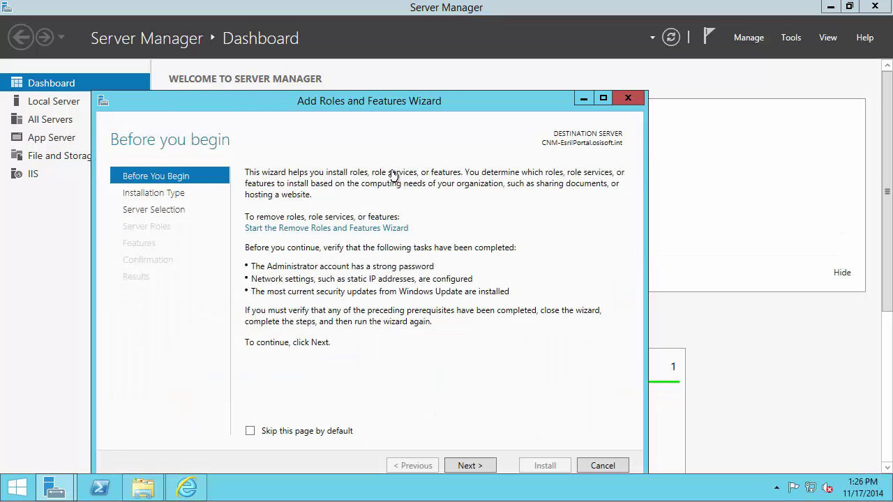
pyautogui.click(471, 466)
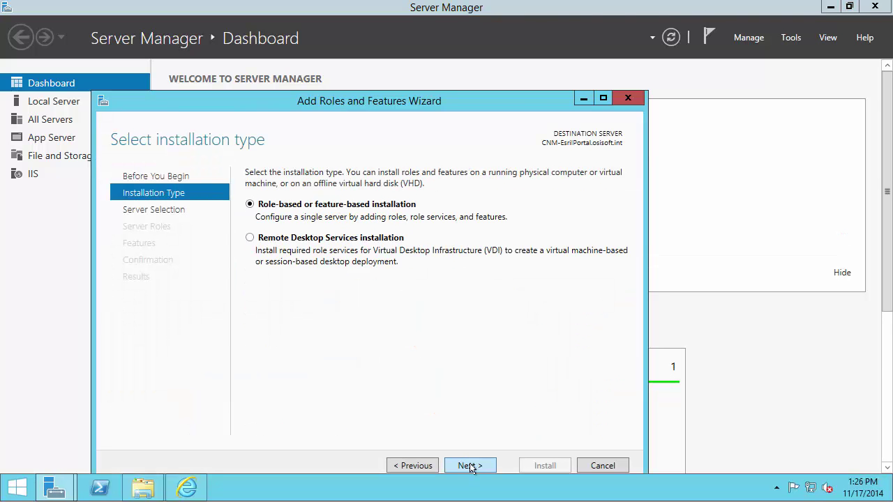
pyautogui.click(471, 466)
pyautogui.click(471, 466)
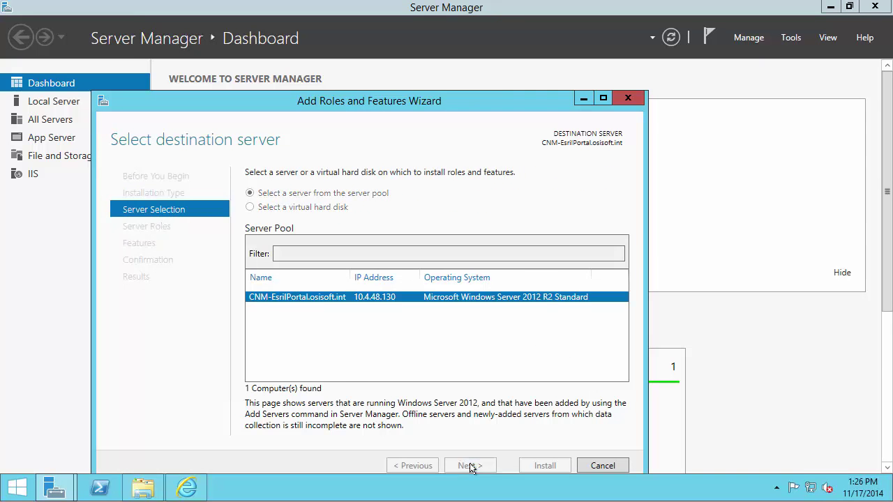
pyautogui.moveTo(503, 105); pyautogui.dragTo(530, 48)
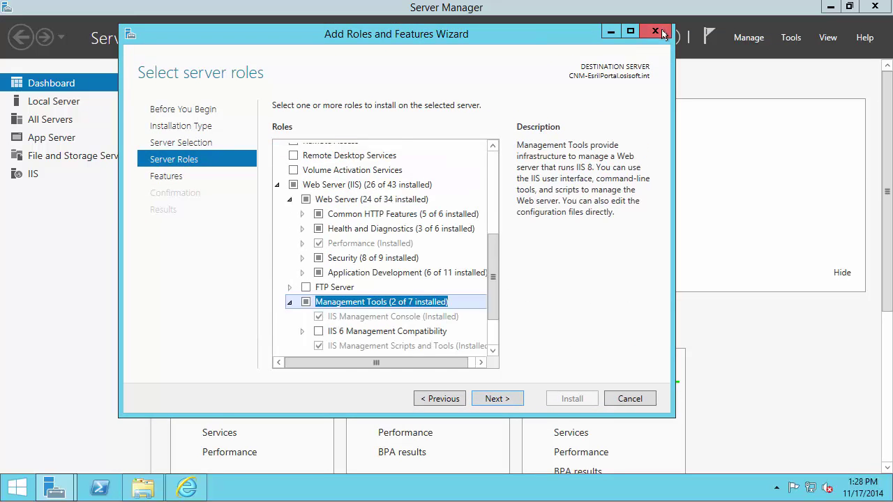
pyautogui.click(663, 32)
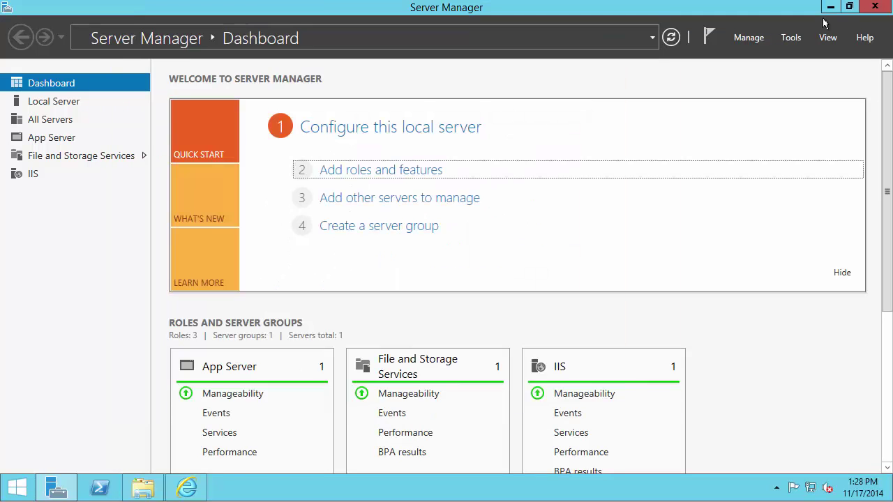
# Close Server Manager, launch IIS Manager via an 'iis m' search, and select Default Web Site
pyautogui.click(876, 8)
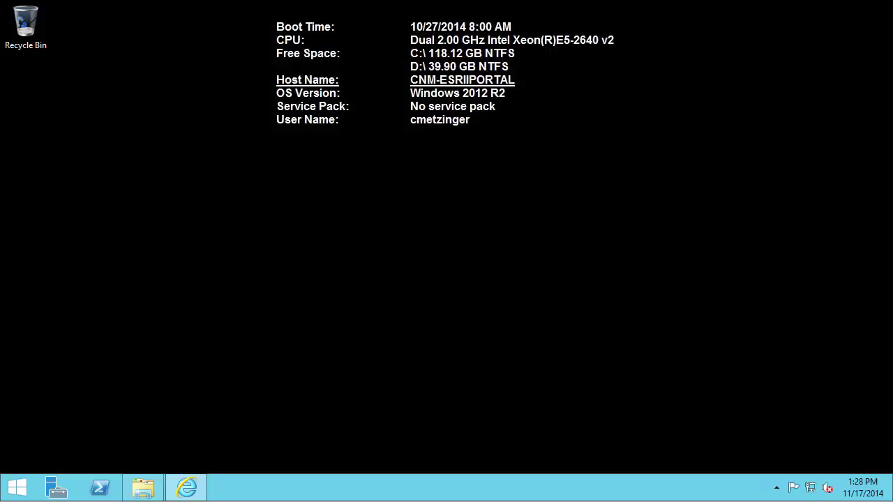
pyautogui.click(17, 488)
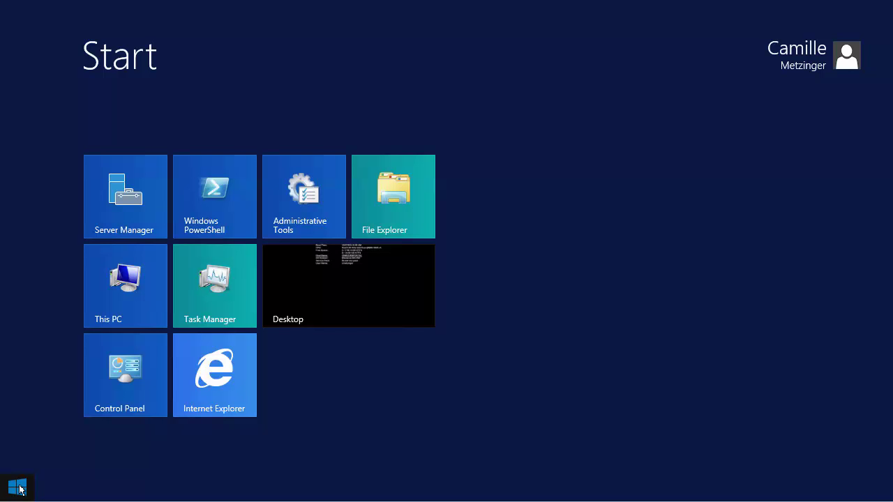
pyautogui.write('iis m')
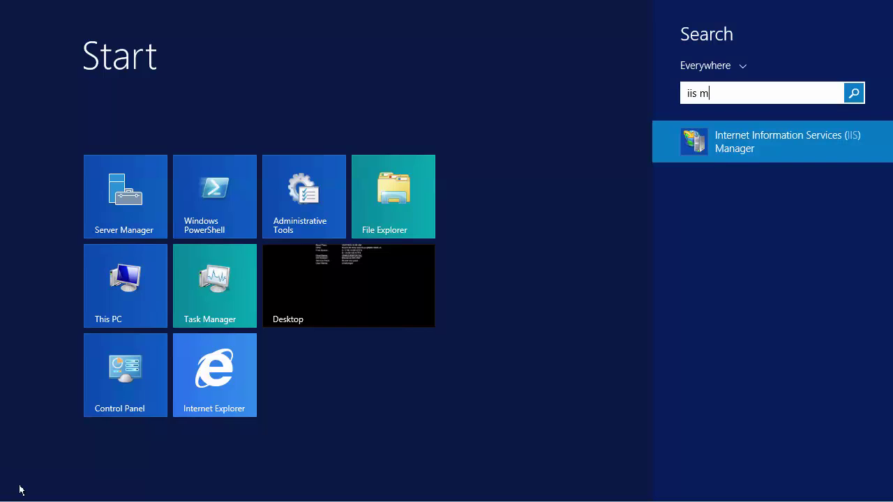
pyautogui.press('Return')
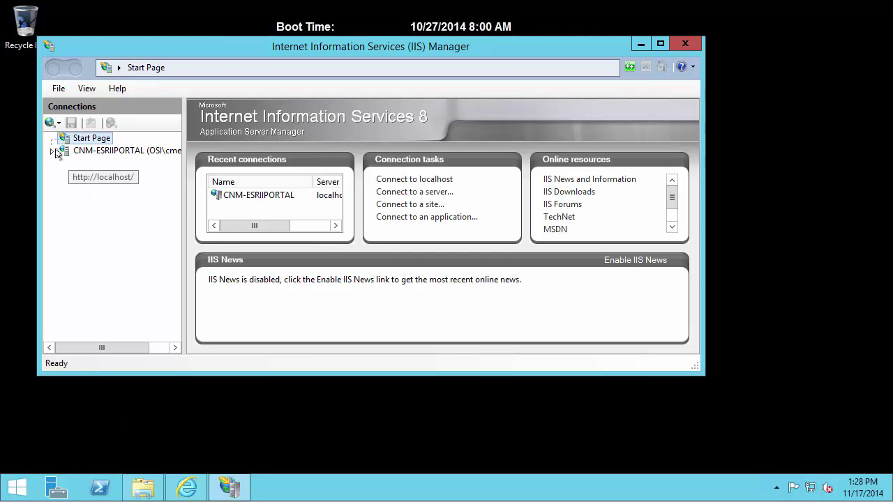
pyautogui.click(50, 151)
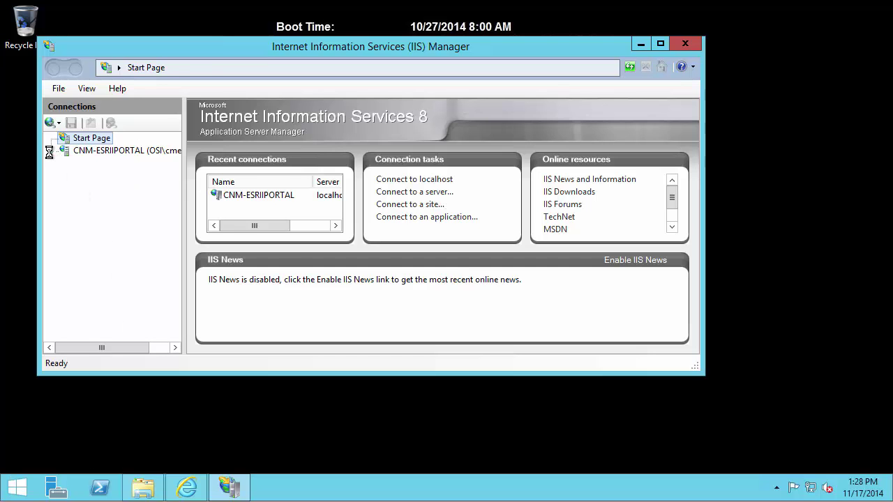
pyautogui.click(65, 175)
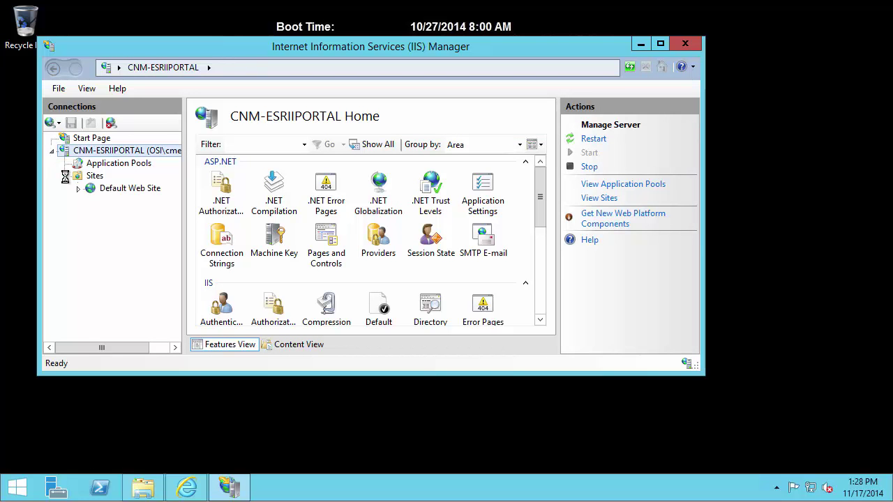
pyautogui.click(117, 191)
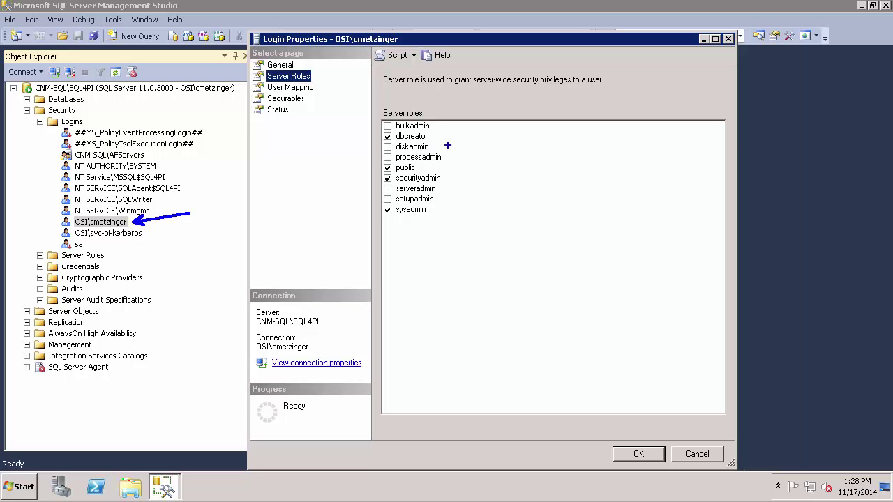
pyautogui.moveTo(432, 136); pyautogui.dragTo(490, 128)
pyautogui.moveTo(443, 177); pyautogui.dragTo(506, 176)
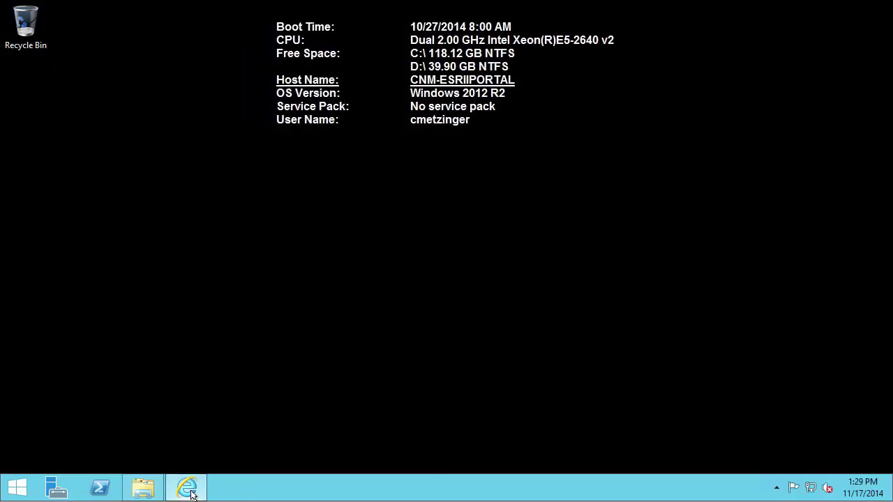
# Show the Install Kits folder on Applications (D:) and bring up the Configuration Portal installer's context menu
pyautogui.click(191, 493)
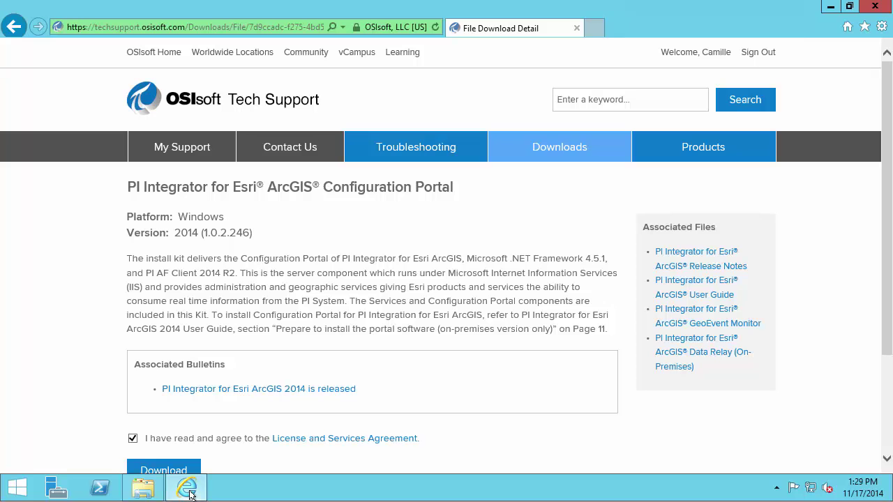
pyautogui.click(190, 493)
pyautogui.click(143, 488)
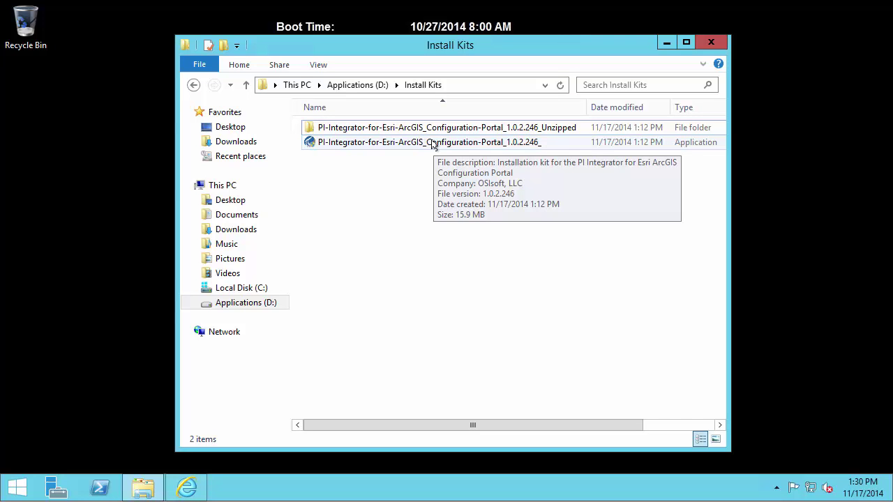
pyautogui.moveTo(556, 39)
pyautogui.mouseDown()
pyautogui.moveTo(647, 169)
pyautogui.moveTo(626, 144)
pyautogui.mouseUp()
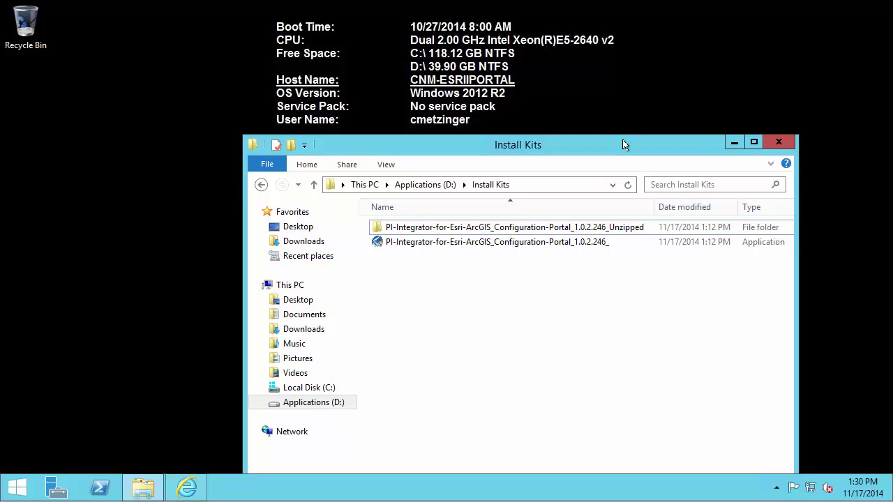
pyautogui.rightClick(520, 244)
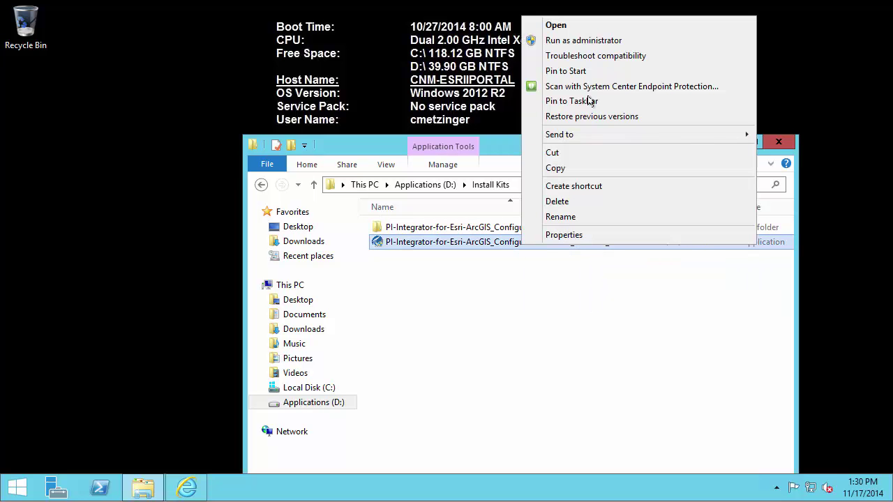
# Run the installer as administrator and extract its files into the _Unzipped folder in D:\Install Kits
pyautogui.click(589, 43)
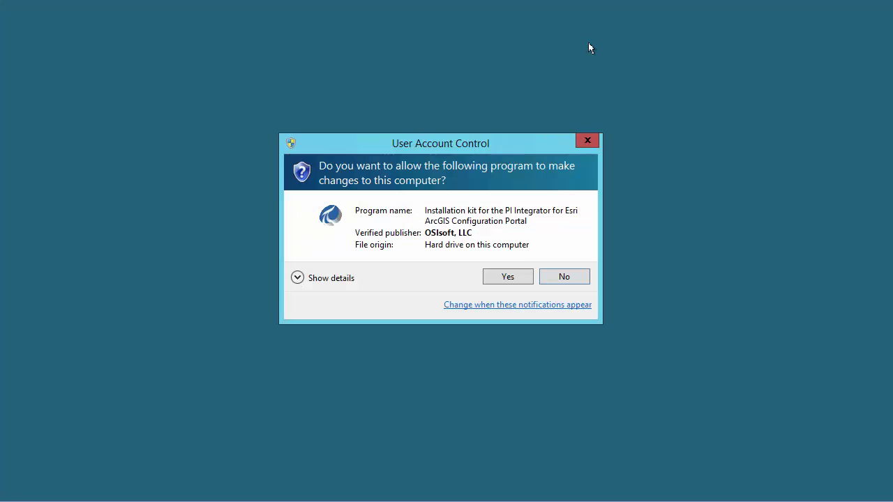
pyautogui.click(514, 276)
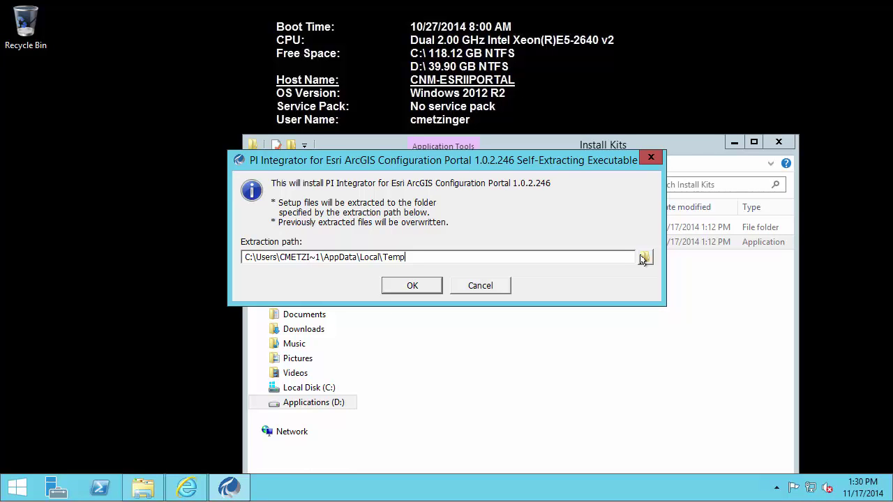
pyautogui.click(643, 259)
pyautogui.click(542, 202)
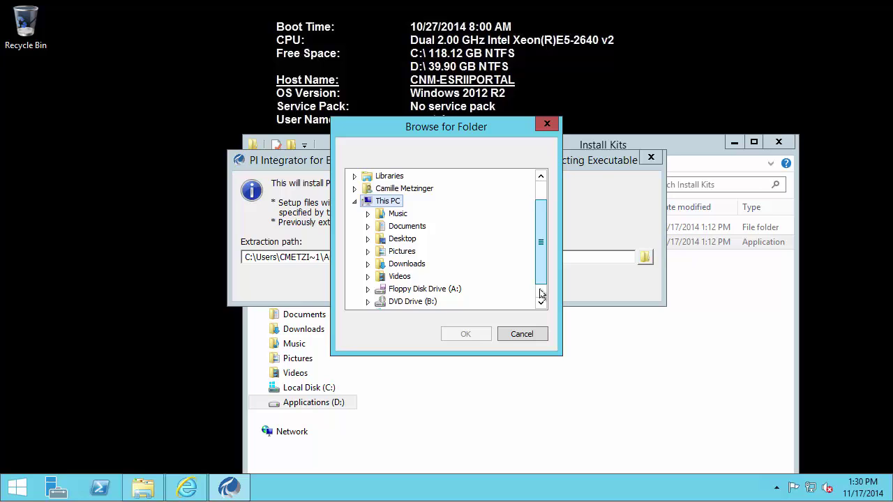
pyautogui.moveTo(535, 259); pyautogui.dragTo(541, 298)
pyautogui.click(367, 302)
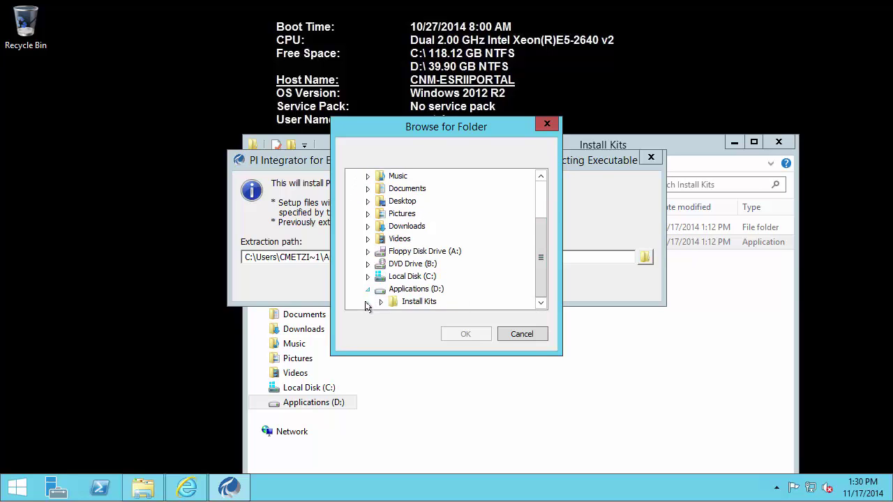
pyautogui.doubleClick(380, 305)
pyautogui.click(464, 333)
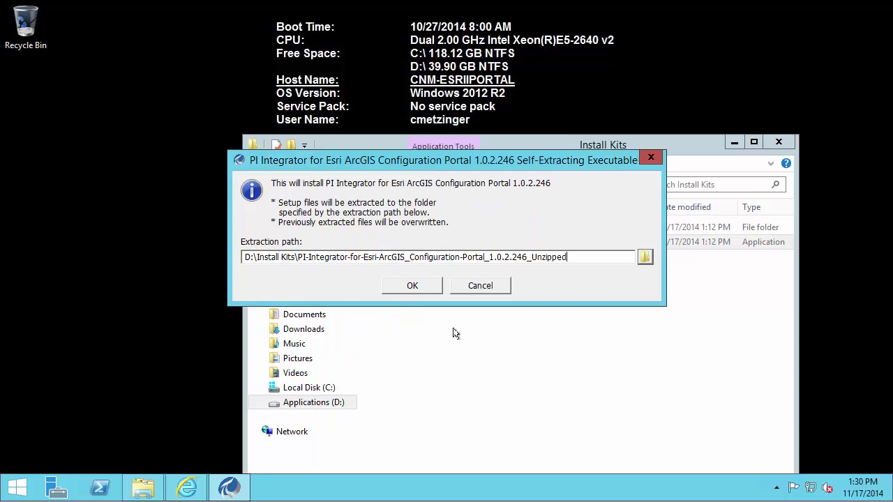
pyautogui.click(420, 287)
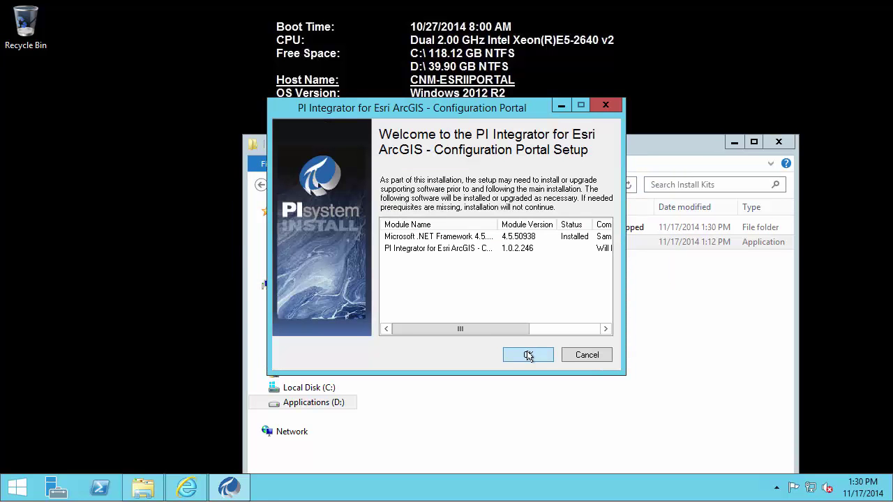
# Set the install folder to D:\Program Files\OSIsoft and choose Default Web Site as the IIS website
pyautogui.click(528, 355)
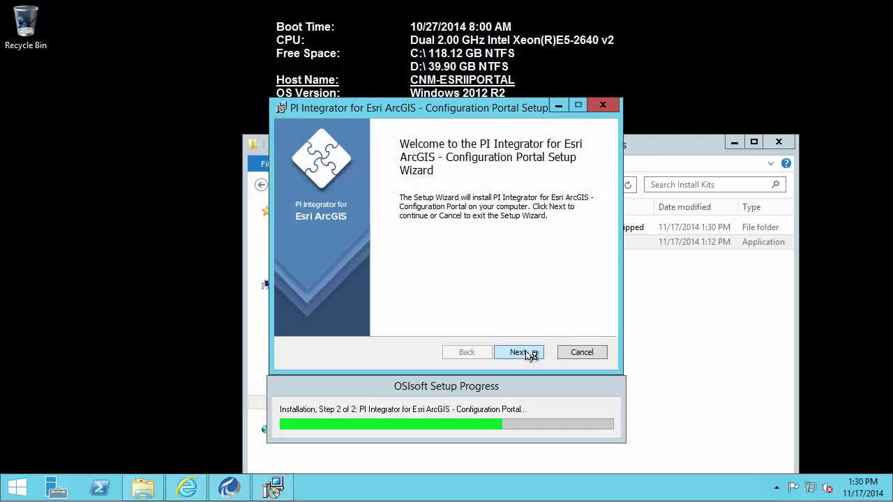
pyautogui.click(529, 355)
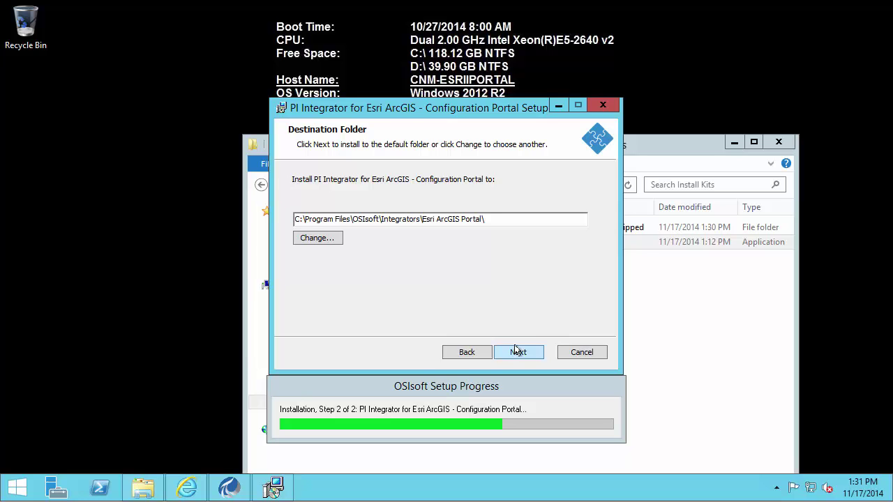
pyautogui.click(300, 222)
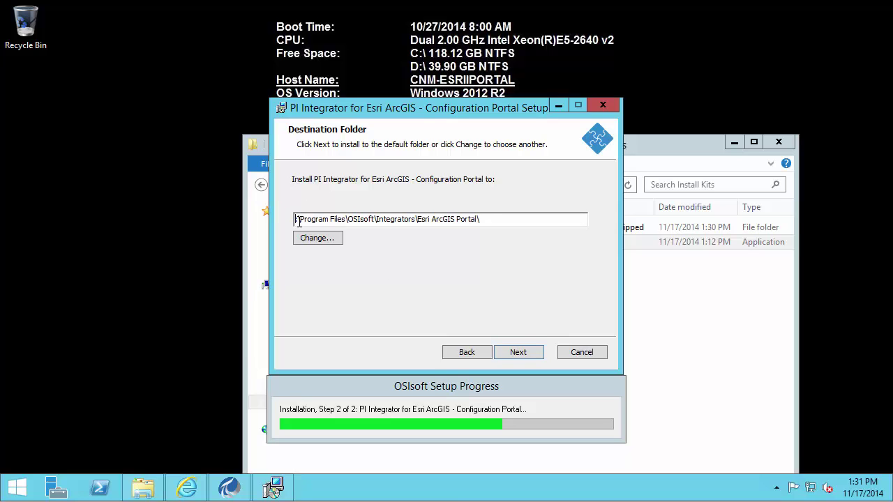
pyautogui.press('Home')
pyautogui.press('Delete')
pyautogui.write('D')
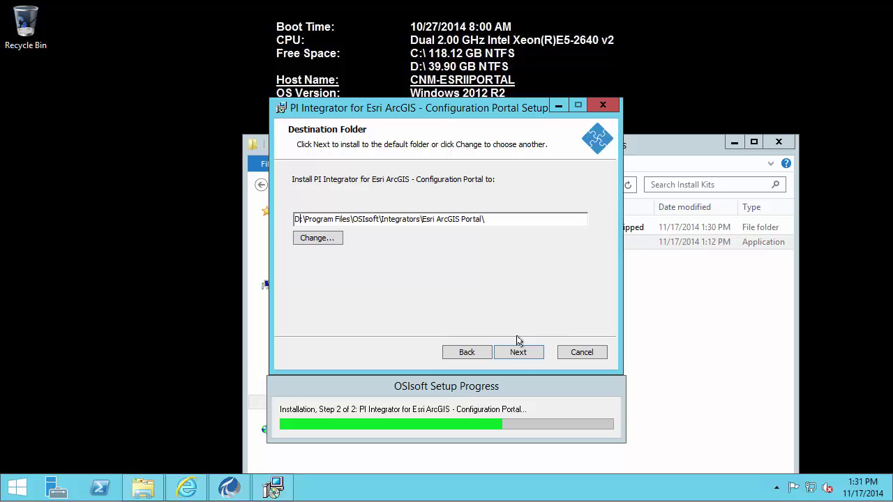
pyautogui.click(520, 353)
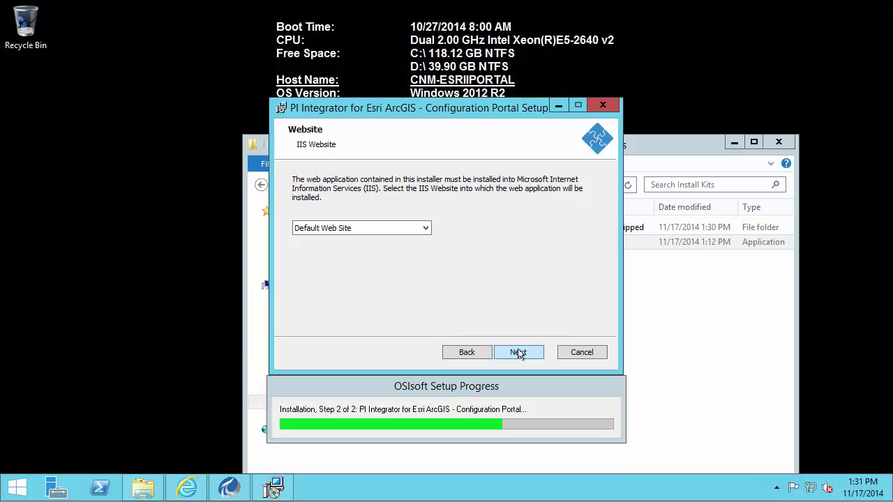
pyautogui.click(422, 229)
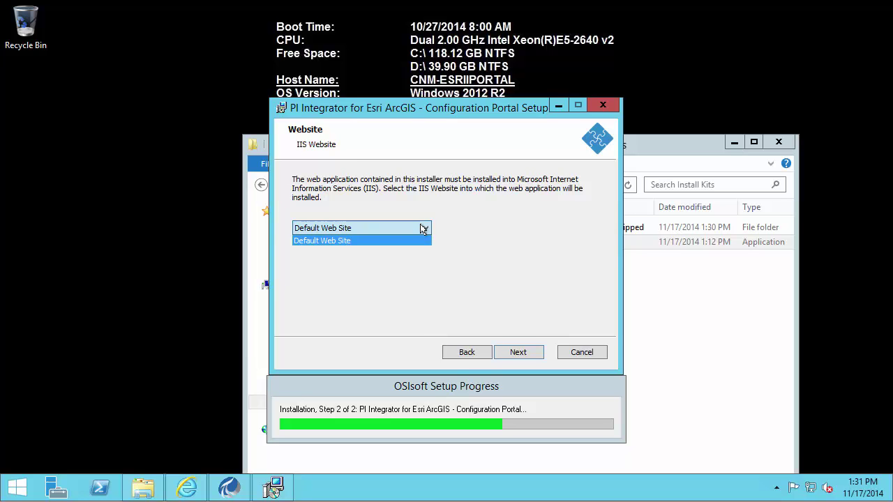
pyautogui.click(379, 241)
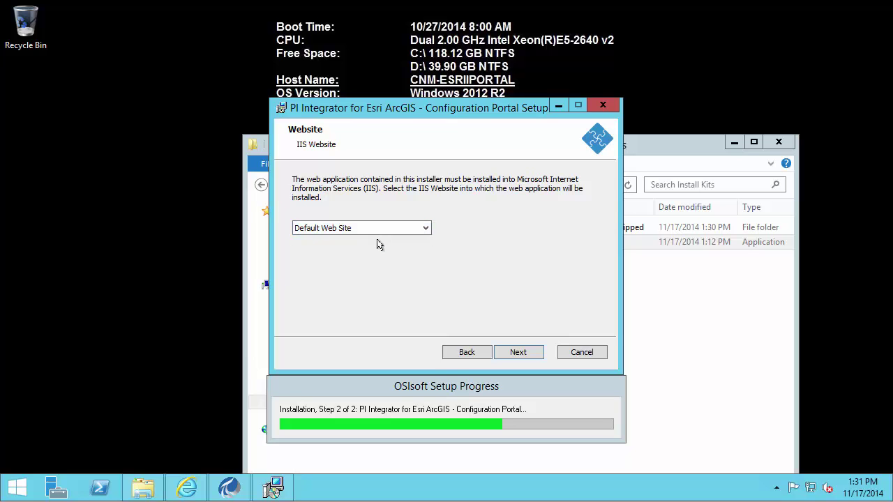
# Set SQL instance CNM-SQL\SQL4PI with database pigeoportal, validate the connection, and proceed to install
pyautogui.click(517, 352)
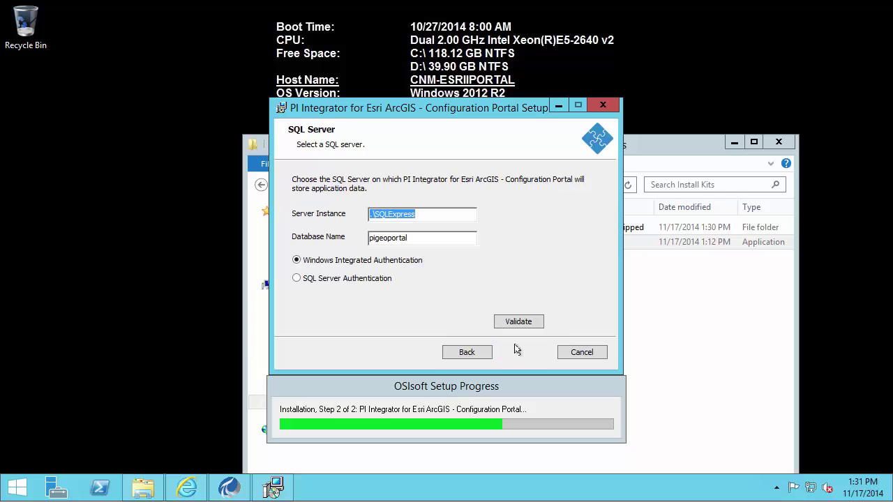
pyautogui.click(433, 212)
pyautogui.moveTo(432, 212); pyautogui.dragTo(341, 206)
pyautogui.write('CNM-SQL\\SQL4P')
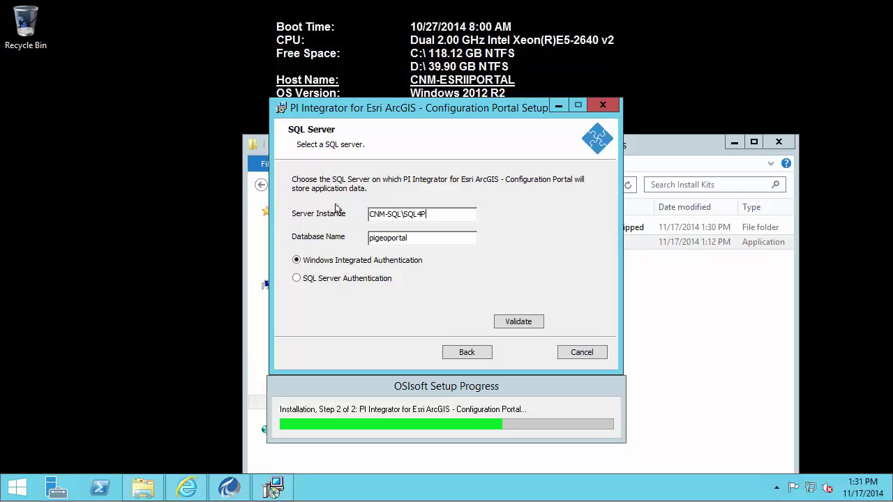
pyautogui.write('I')
pyautogui.click(416, 241)
pyautogui.click(524, 324)
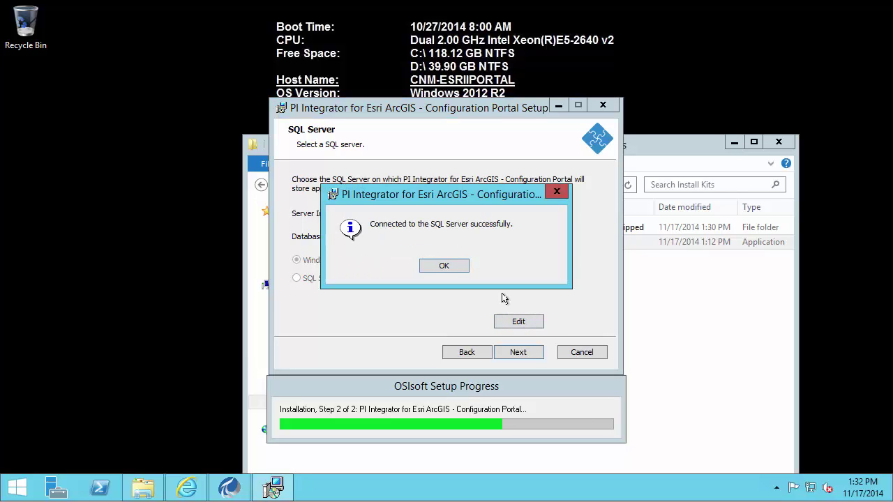
pyautogui.click(450, 266)
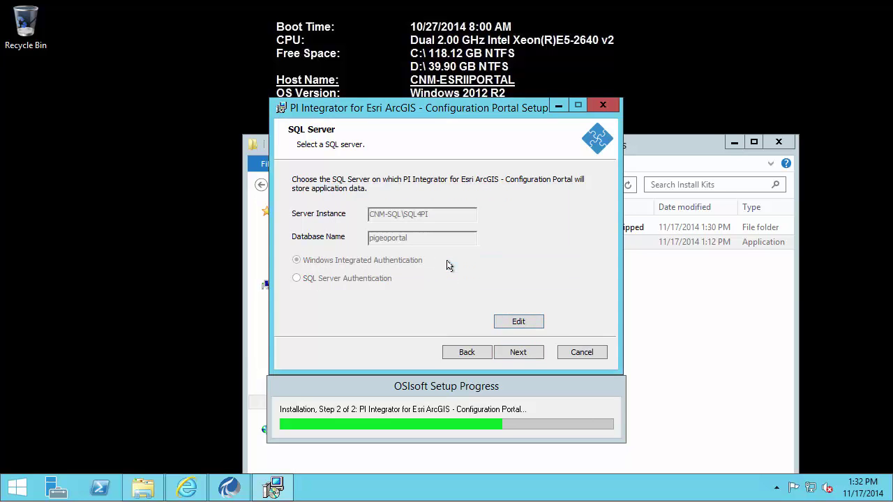
pyautogui.click(516, 353)
# Install the portal and finish once .NET Framework 4.5 and Integrator 1.0.2.246 show Installed
pyautogui.click(514, 353)
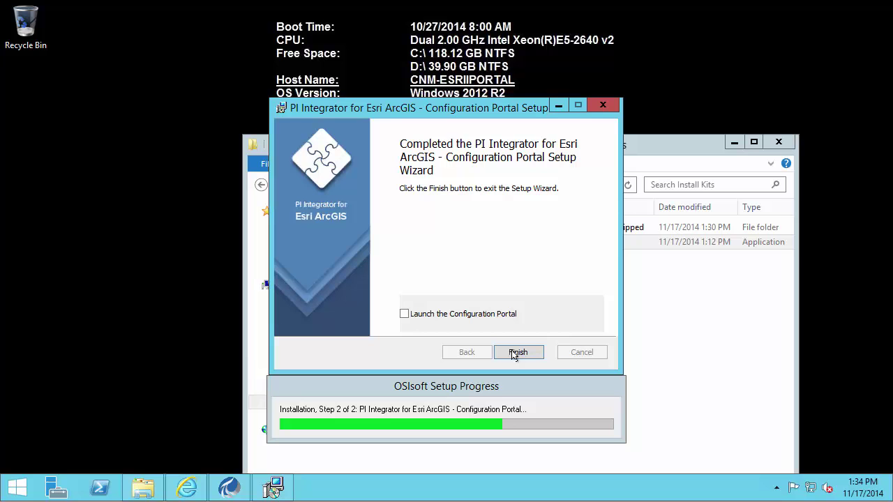
pyautogui.click(514, 354)
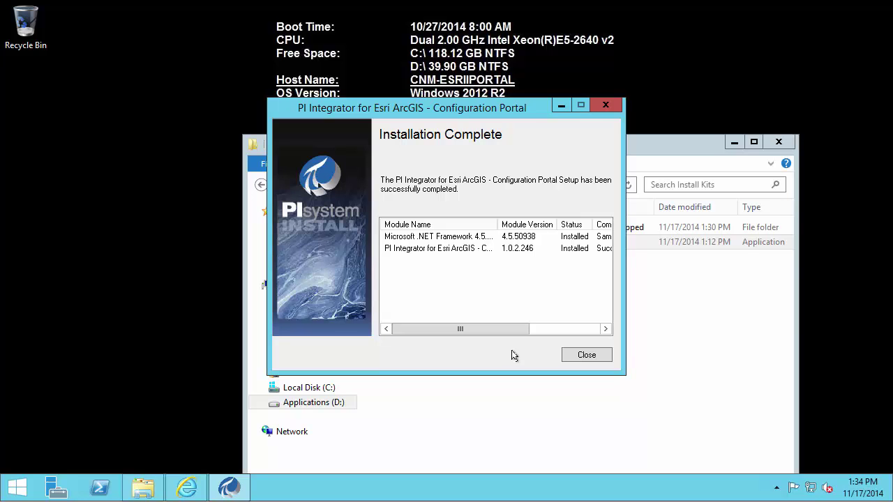
# Launch IIS Manager maximized and open the pigeoportal application under Default Web Site
pyautogui.click(10, 487)
pyautogui.write('iis')
pyautogui.press('Return')
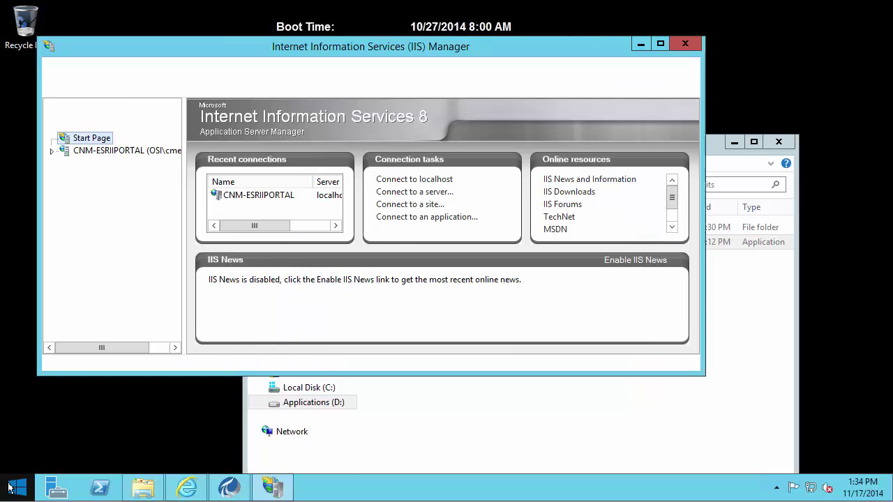
pyautogui.click(658, 46)
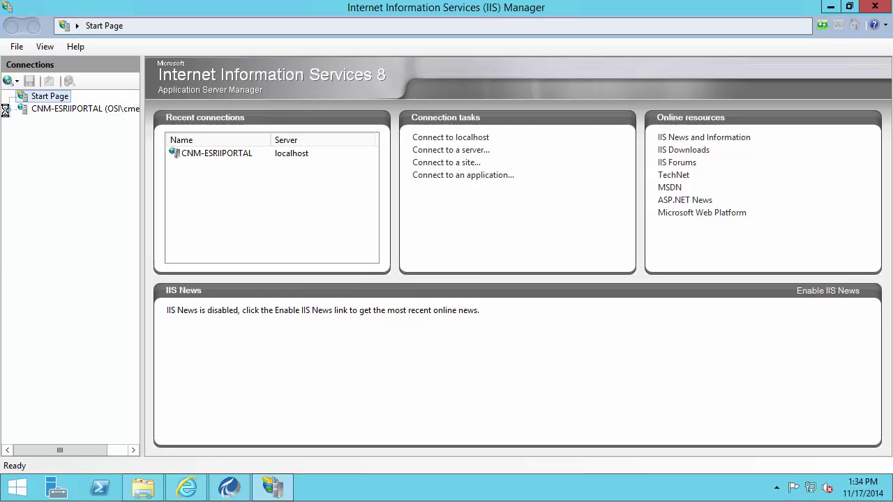
pyautogui.click(77, 109)
pyautogui.click(23, 134)
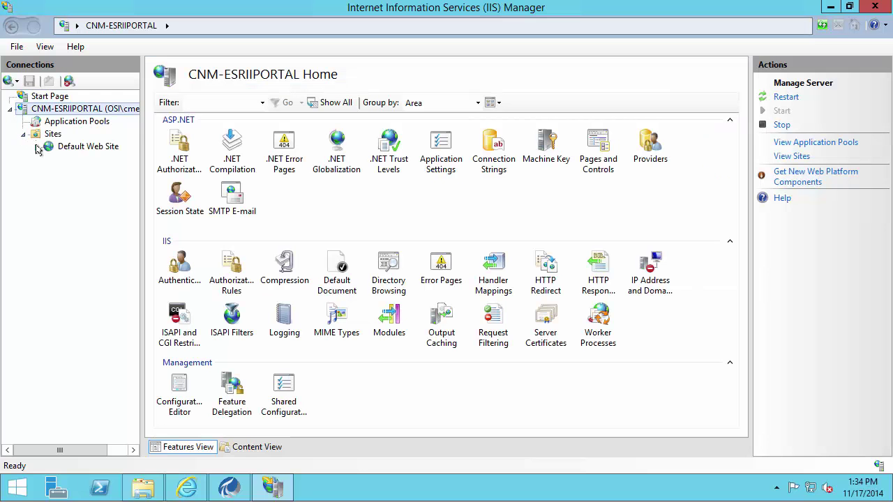
pyautogui.click(36, 147)
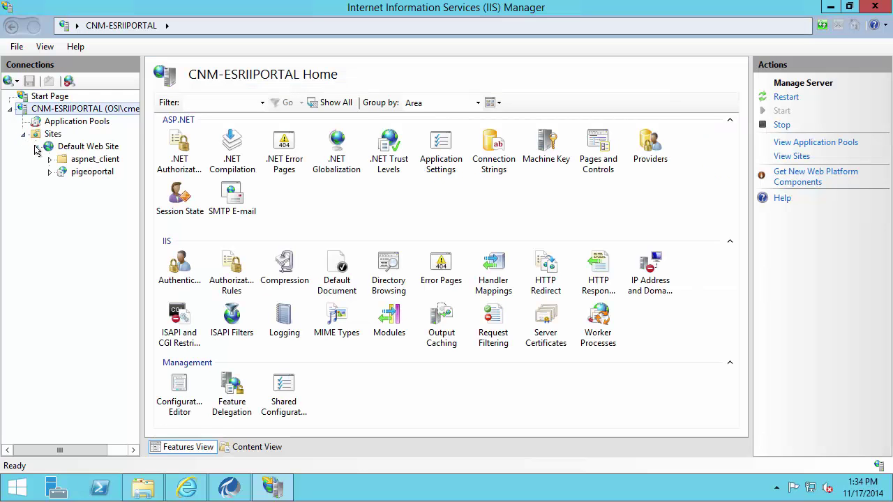
pyautogui.click(92, 174)
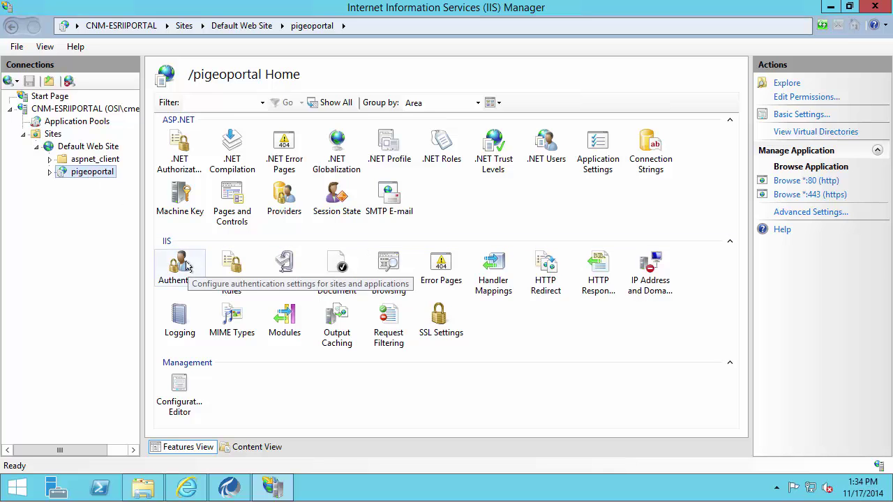
# Confirm pigeoportal has Anonymous and Windows Authentication enabled, then return to the Default Web Site home
pyautogui.doubleClick(187, 267)
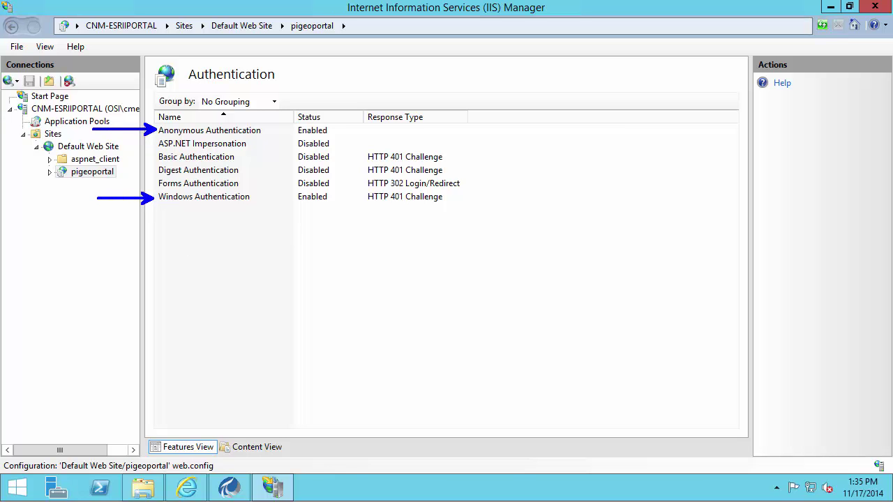
pyautogui.click(108, 148)
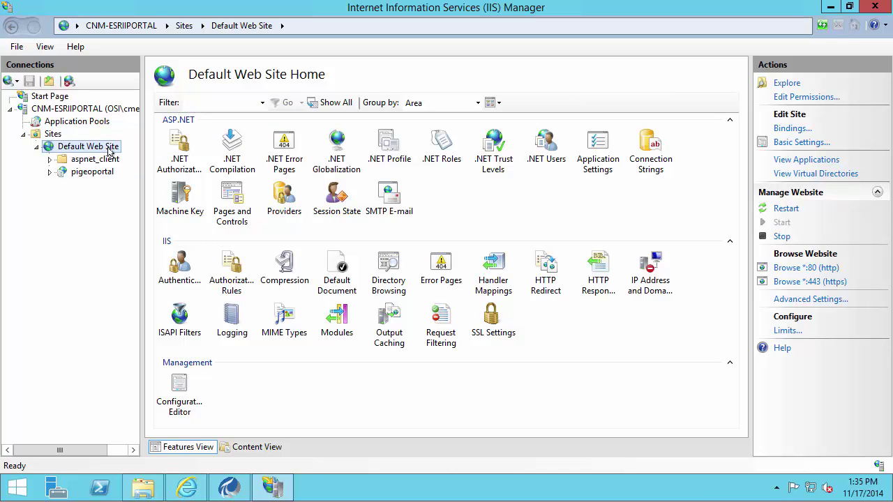
# Show Default Web Site's bindings list with http on port 80 and https on 443
pyautogui.rightClick(109, 150)
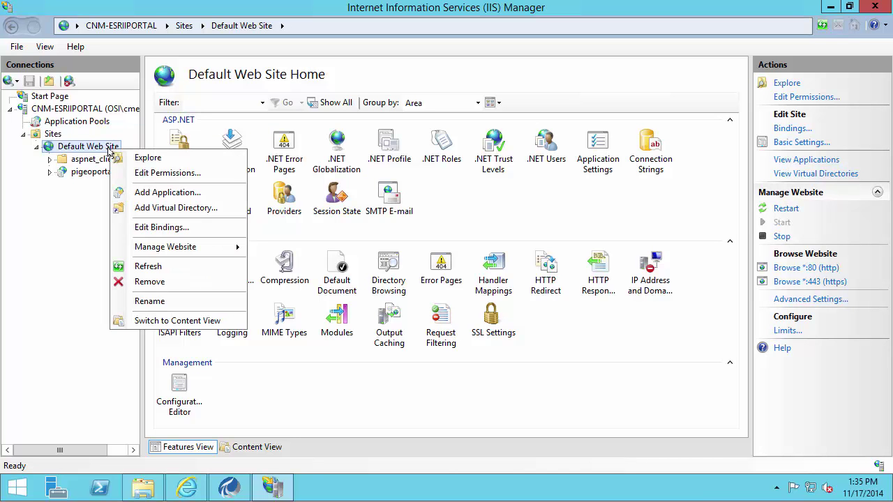
pyautogui.click(193, 232)
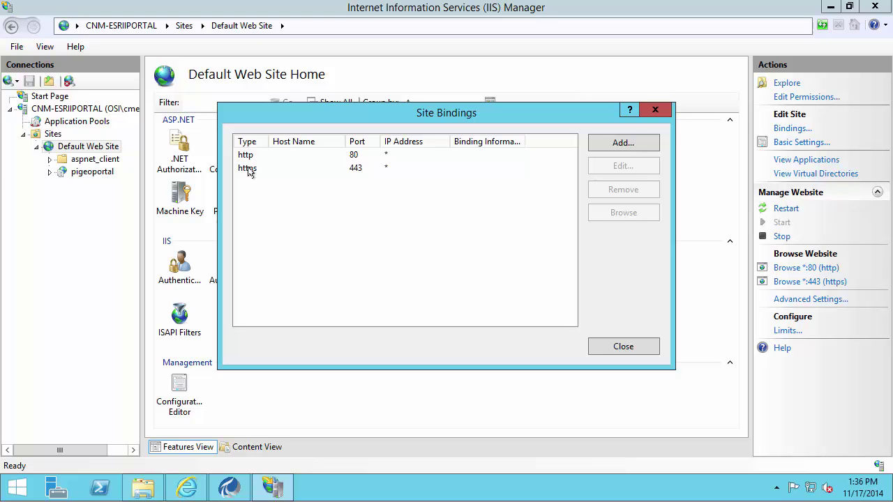
# Give the https 443 binding host name cnm-esriiportal.osisoft.int with the CNM-ESRIIPORTAL.osisoft.int certificate
pyautogui.doubleClick(250, 168)
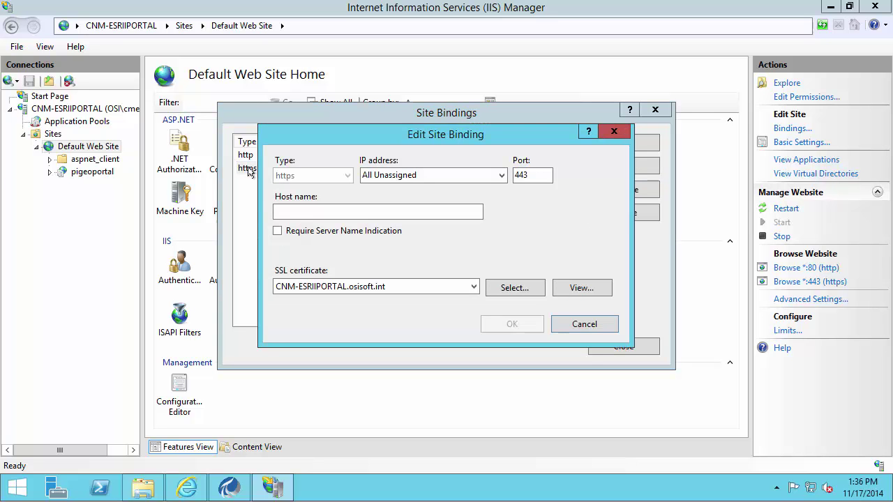
pyautogui.click(542, 177)
pyautogui.click(393, 213)
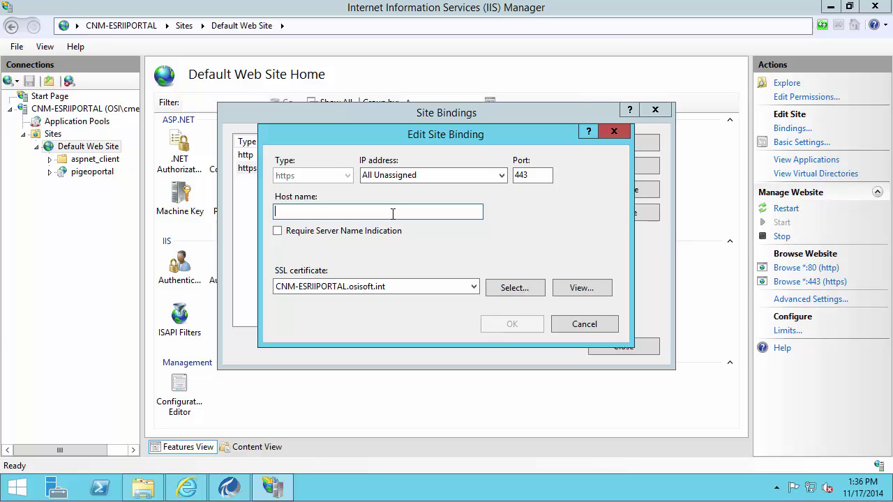
pyautogui.write('cnm-esri')
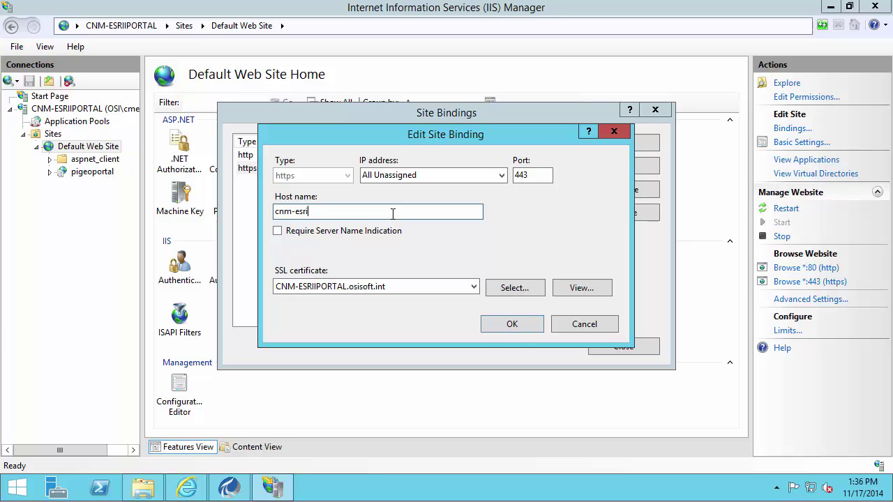
pyautogui.write('iportal.osisoft.int')
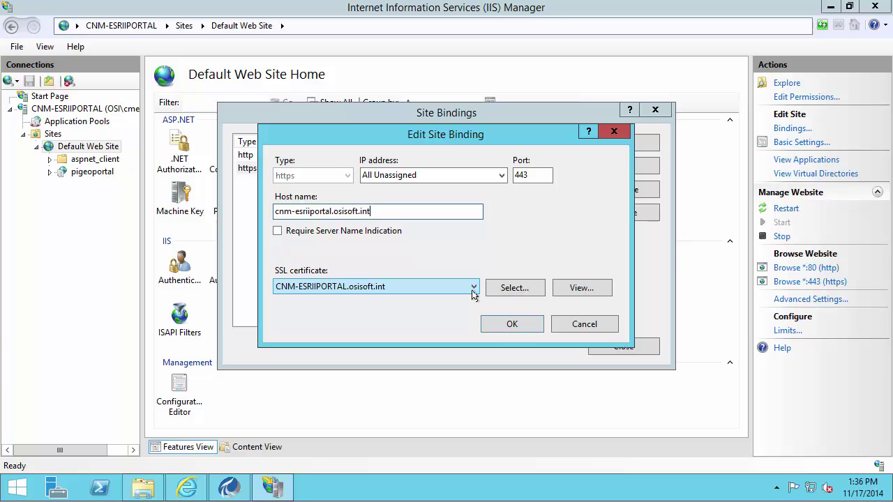
pyautogui.click(473, 289)
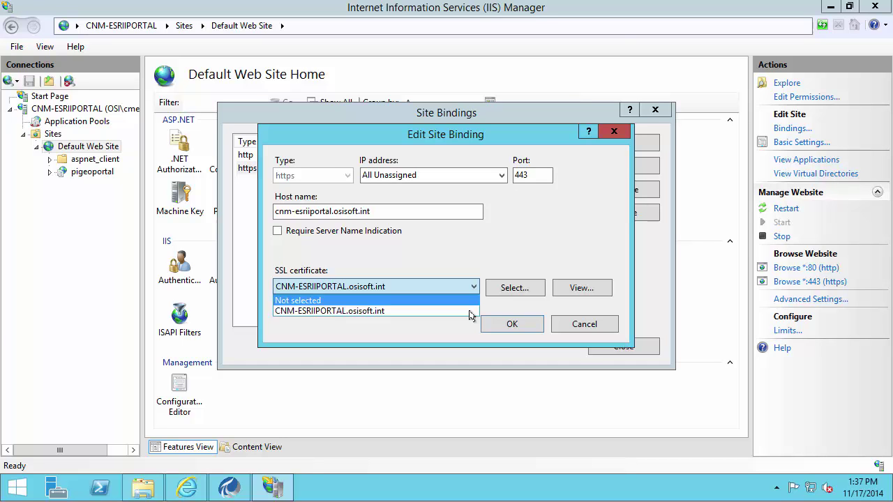
pyautogui.click(455, 311)
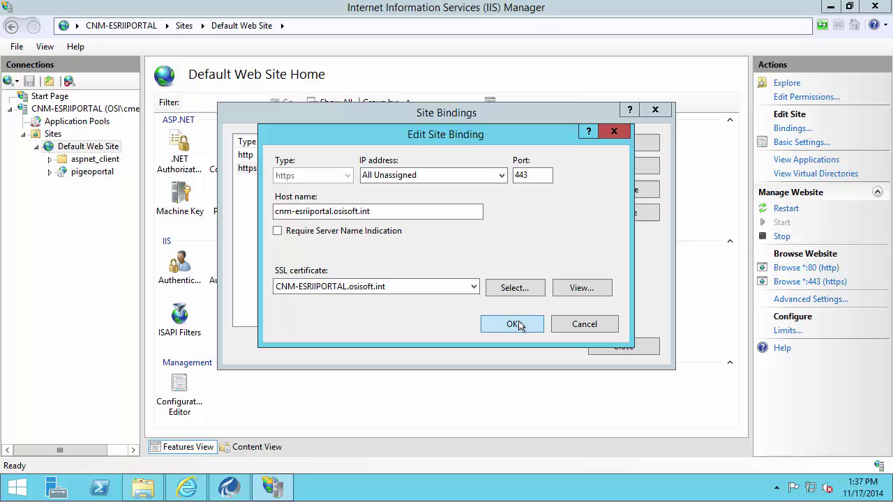
pyautogui.click(517, 325)
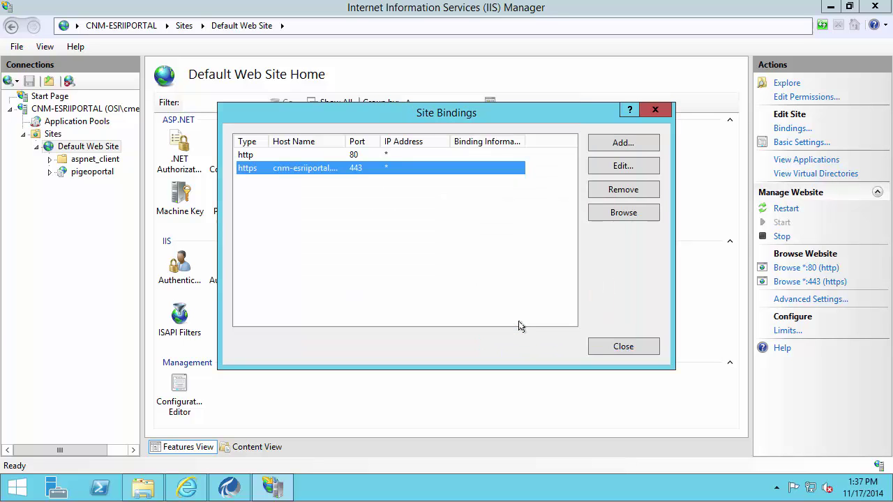
pyautogui.click(623, 347)
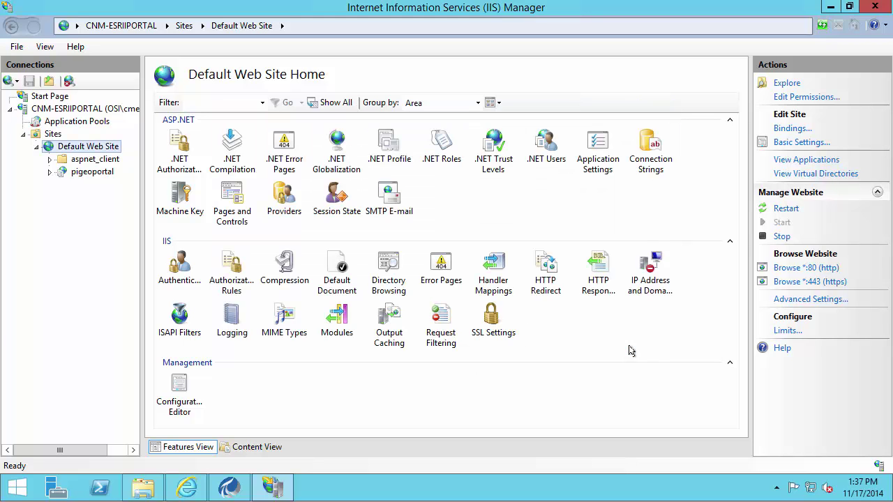
# Browse pigeoportal over https (*:443) in Internet Explorer
pyautogui.click(90, 174)
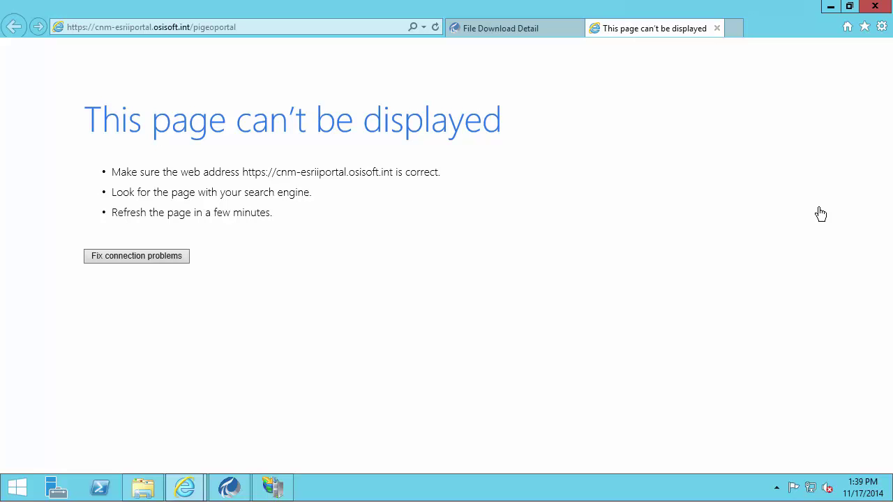
pyautogui.click(881, 27)
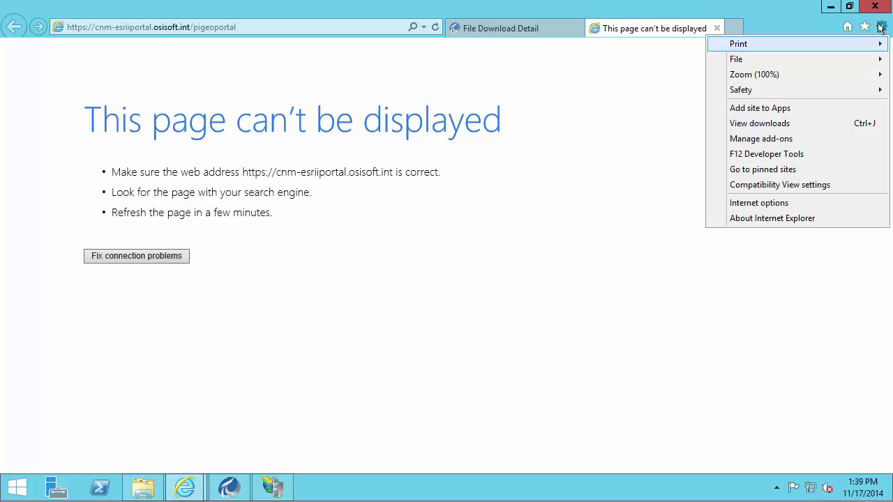
pyautogui.click(766, 203)
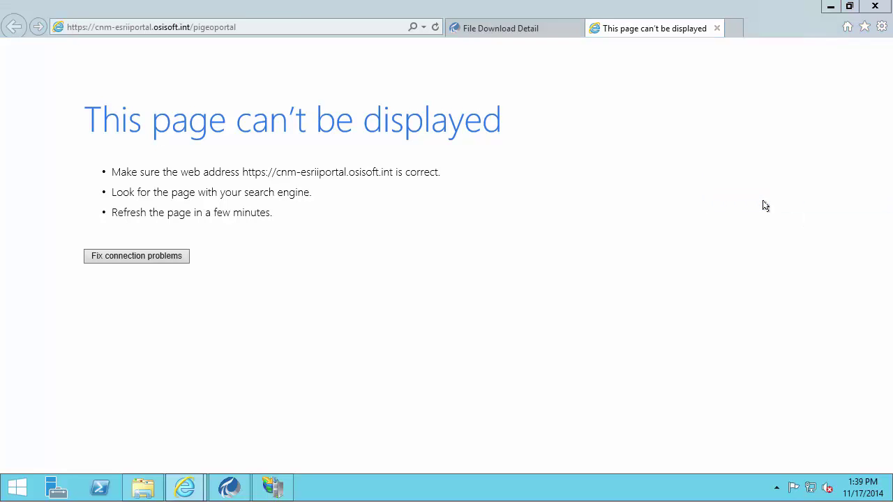
pyautogui.click(68, 41)
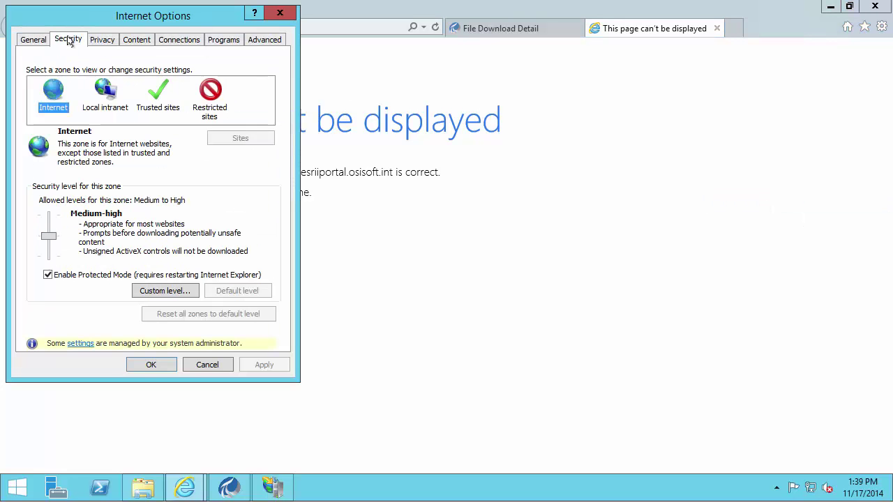
pyautogui.click(158, 92)
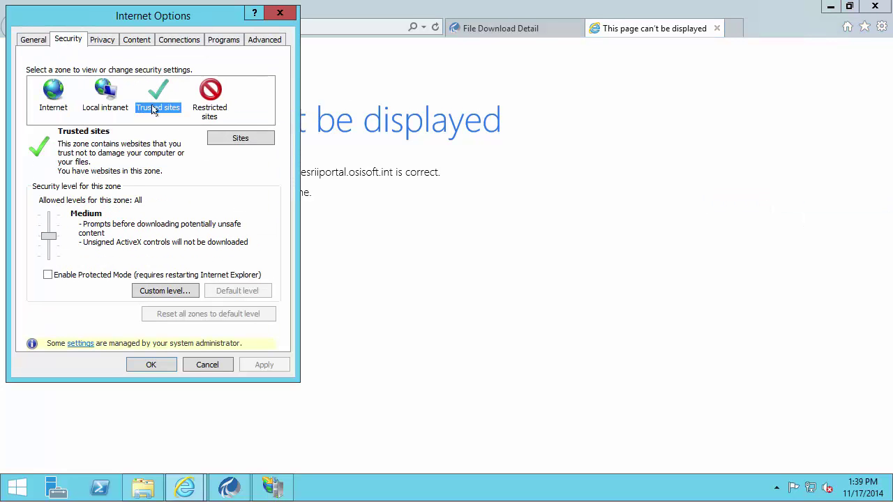
pyautogui.click(240, 139)
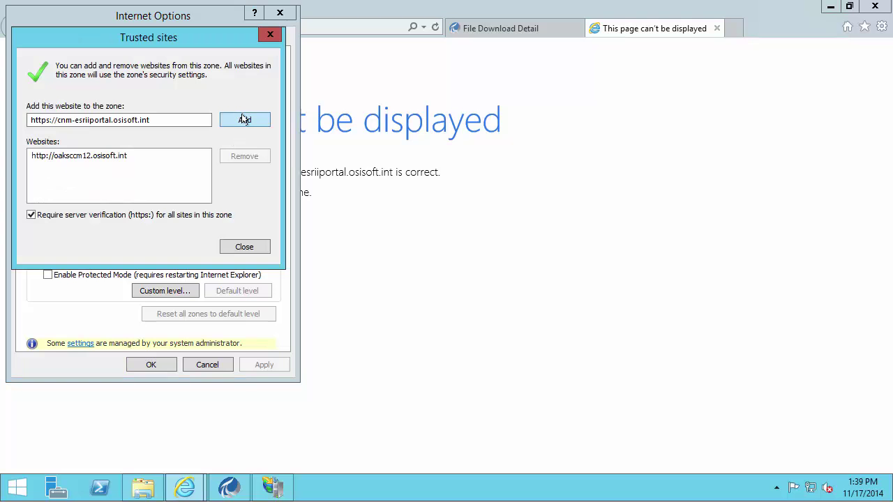
pyautogui.click(243, 120)
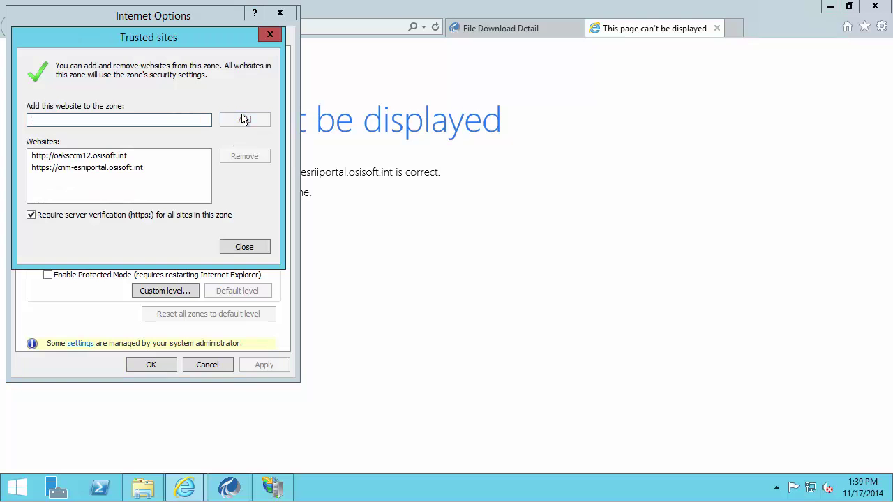
pyautogui.click(246, 248)
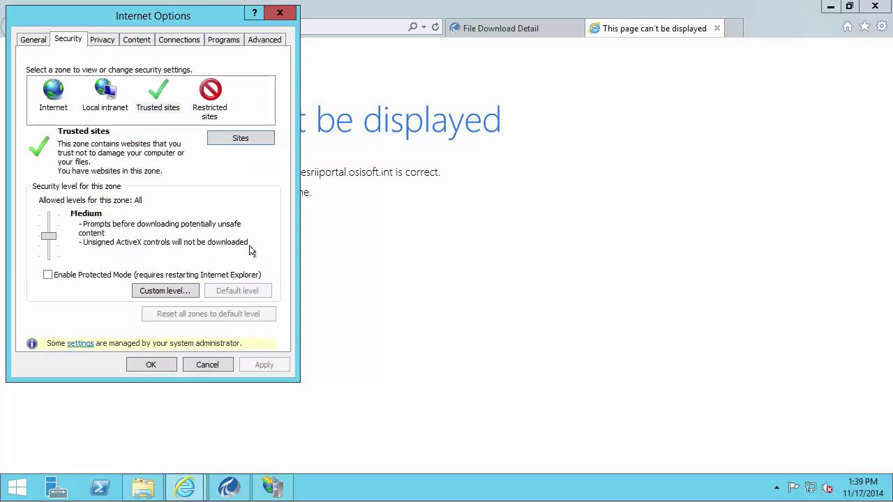
pyautogui.click(150, 365)
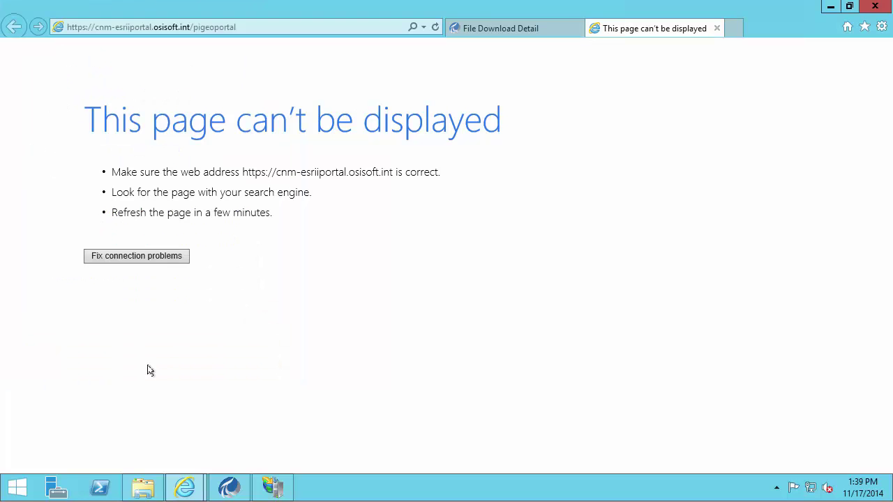
pyautogui.click(875, 6)
pyautogui.click(417, 252)
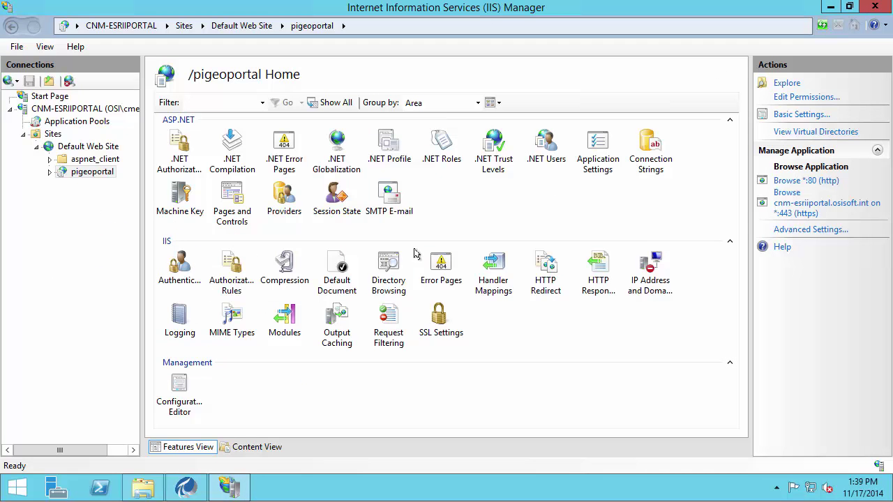
pyautogui.click(809, 214)
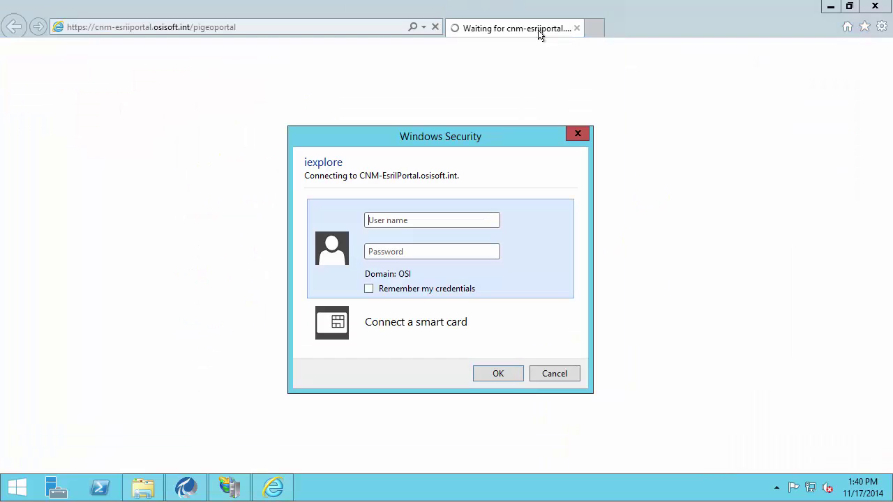
pyautogui.write('cm')
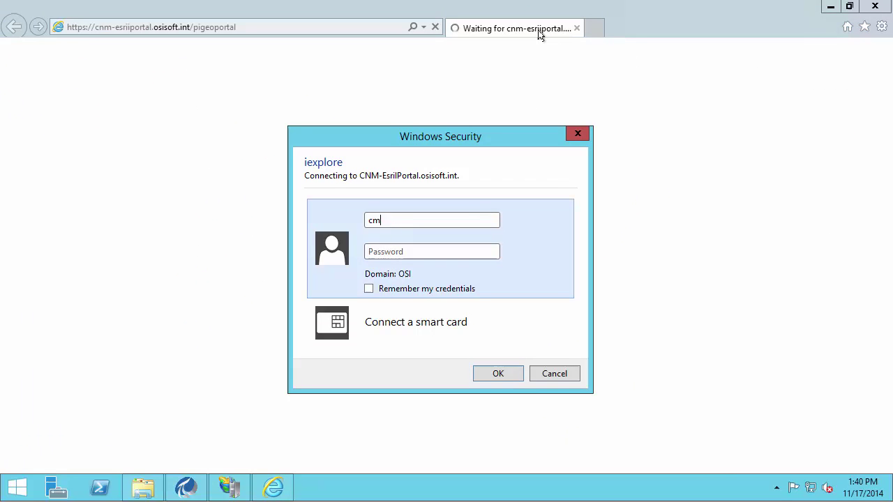
pyautogui.write('etzinger')
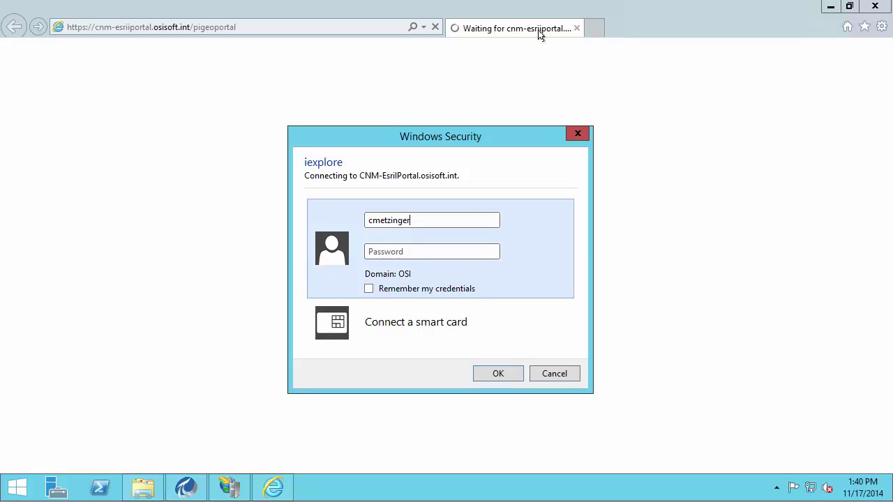
pyautogui.write('*****')
pyautogui.write('*******')
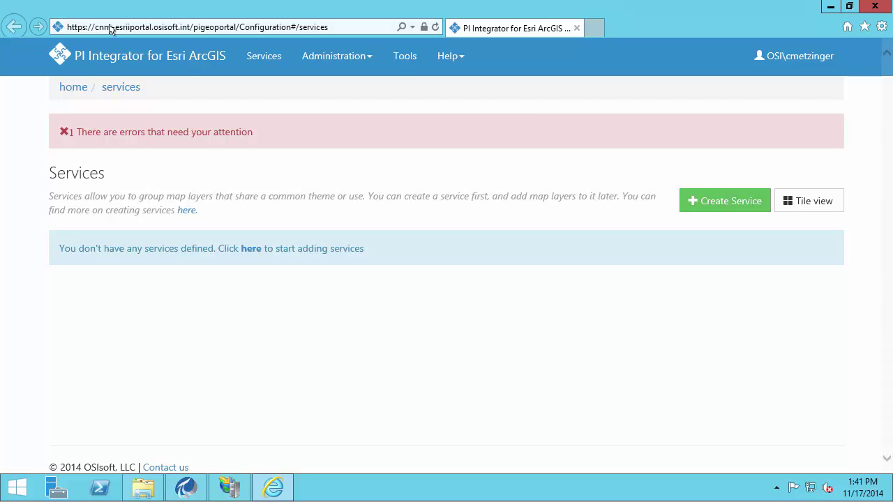
# Highlight the base portal URL in the address bar, then switch to Server Manager
pyautogui.click(160, 28)
pyautogui.click(204, 27)
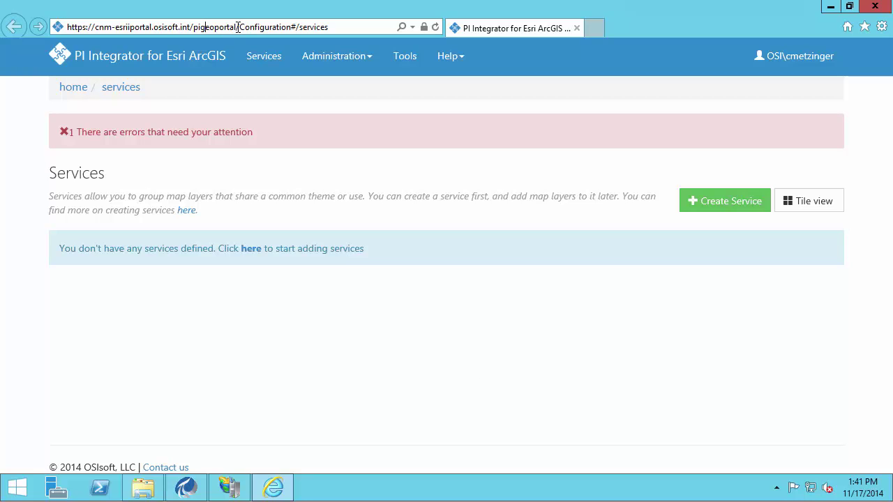
pyautogui.moveTo(238, 26); pyautogui.dragTo(47, 27)
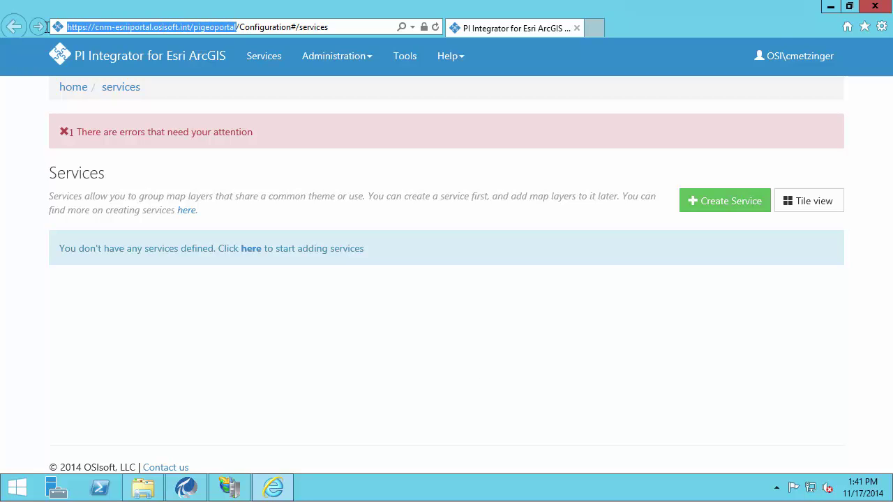
pyautogui.click(339, 27)
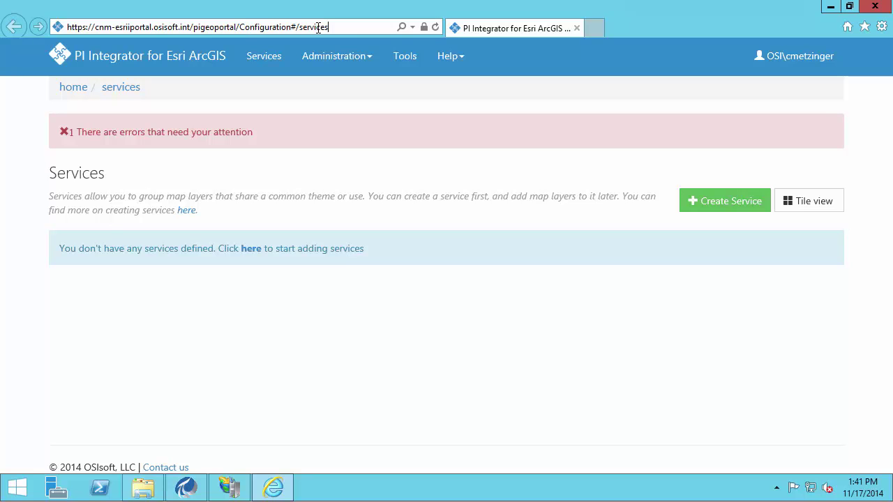
pyautogui.moveTo(239, 27); pyautogui.dragTo(57, 35)
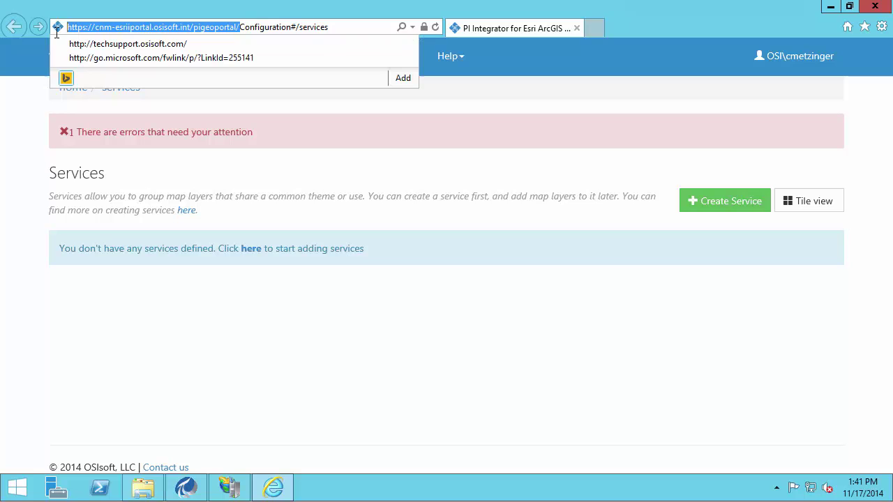
pyautogui.click(235, 335)
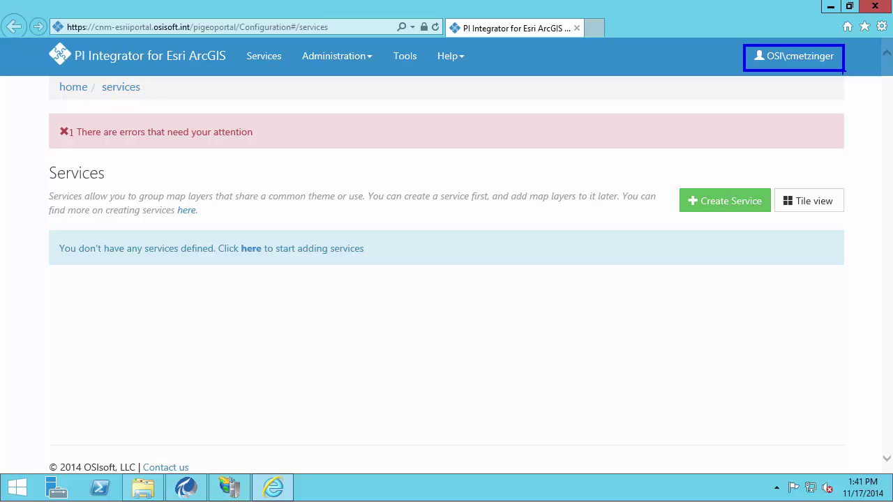
pyautogui.click(57, 487)
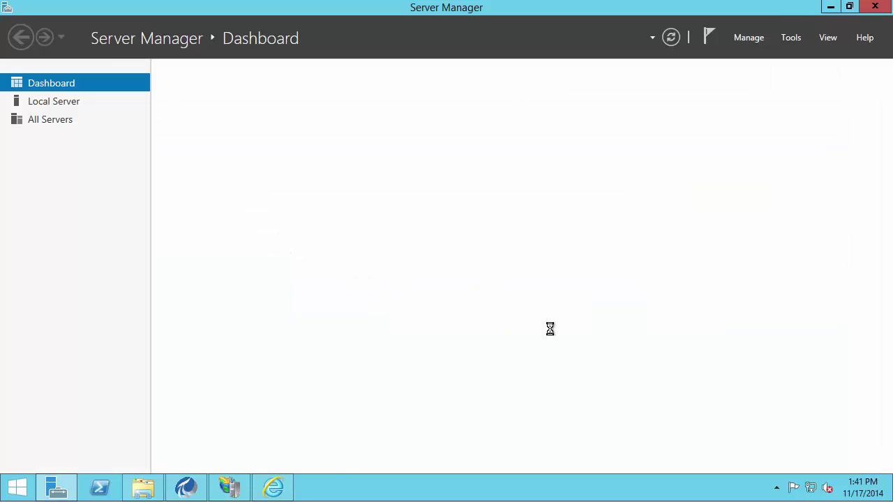
# Check the PI Geo Admins group members in Computer Management, then return to the portal
pyautogui.click(793, 38)
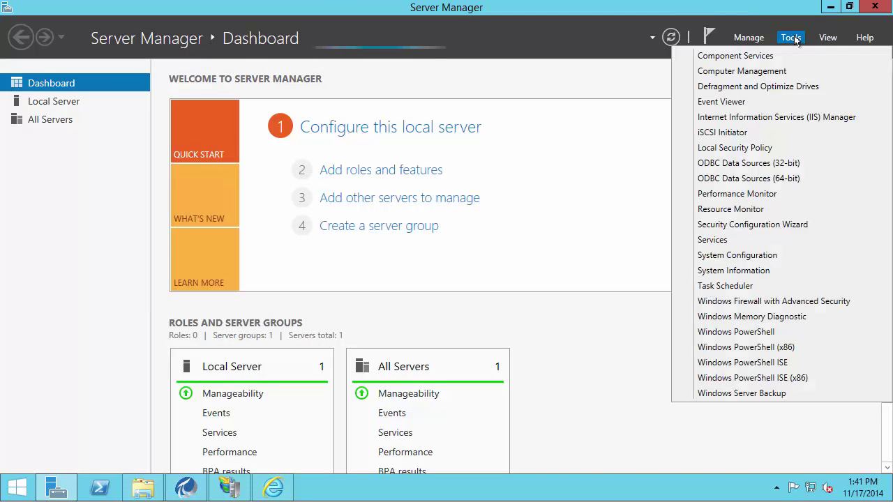
pyautogui.click(758, 73)
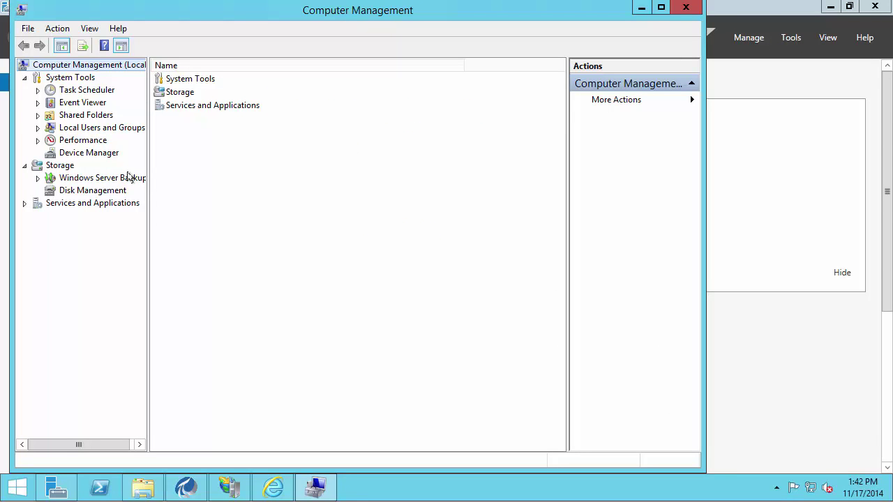
pyautogui.click(38, 128)
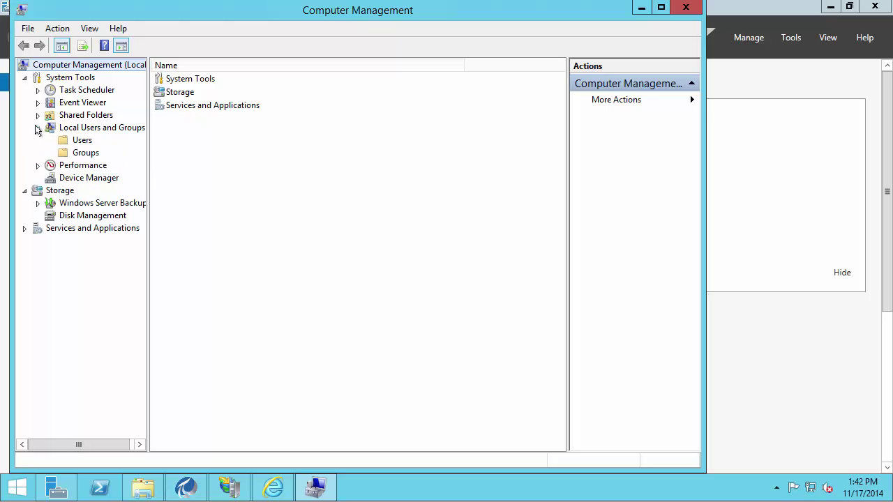
pyautogui.click(68, 155)
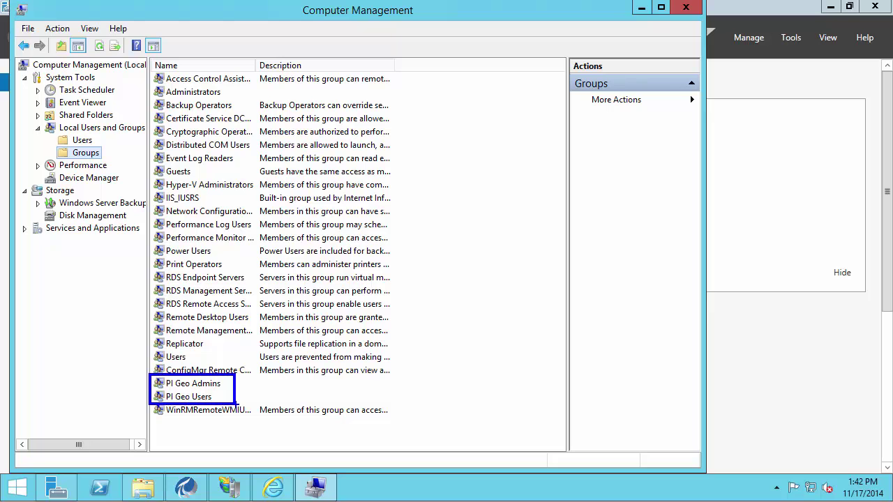
pyautogui.click(207, 384)
pyautogui.doubleClick(207, 385)
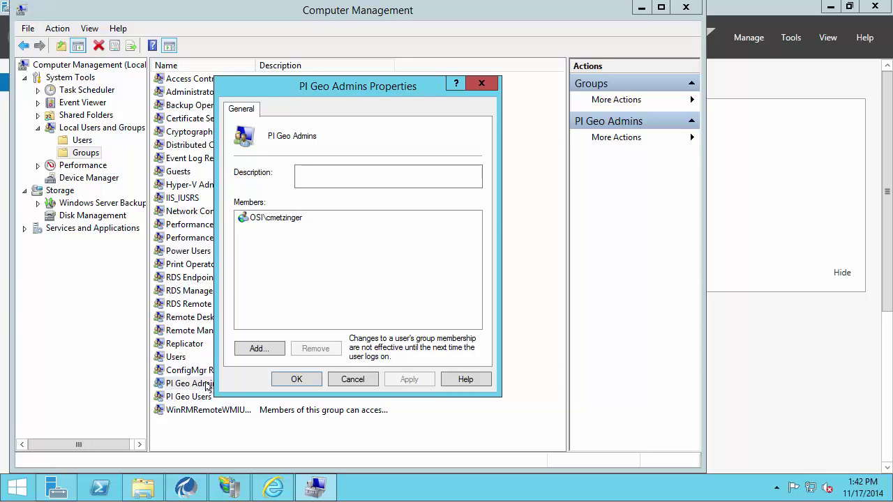
pyautogui.click(287, 484)
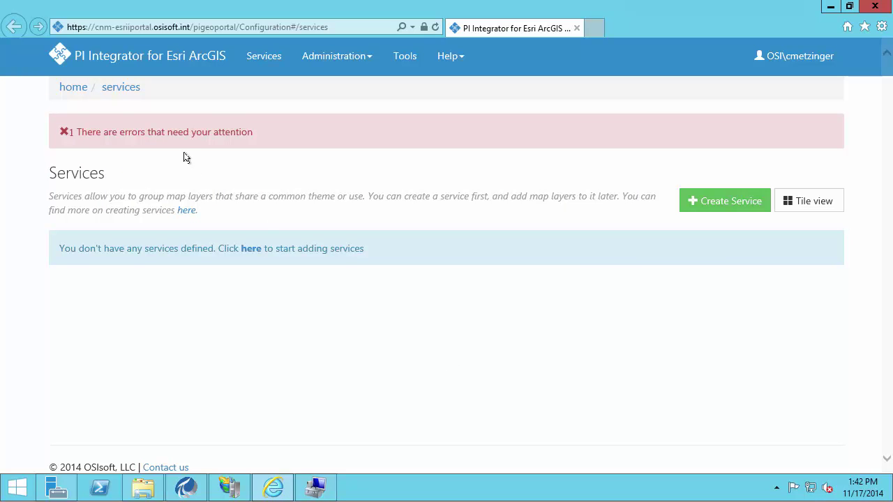
# Open the portal's error log and review the 'Data Relay client unavailable' entry
pyautogui.click(64, 134)
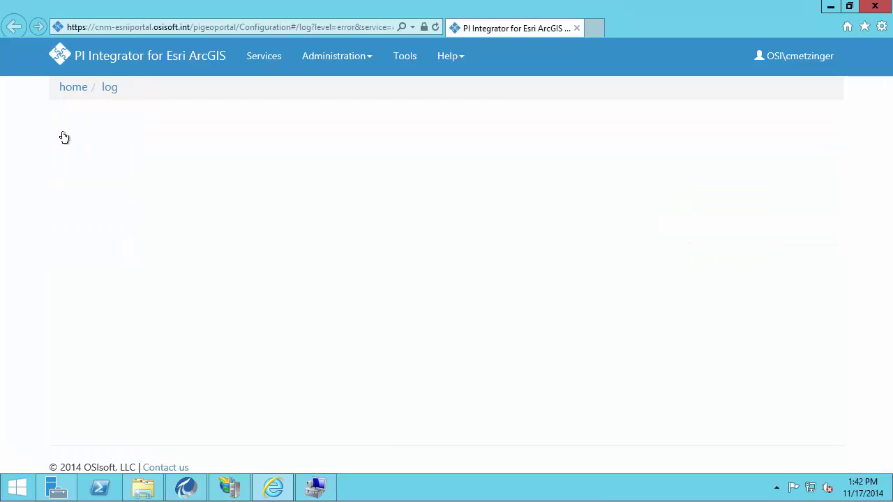
pyautogui.scroll(-2, 552, 287)
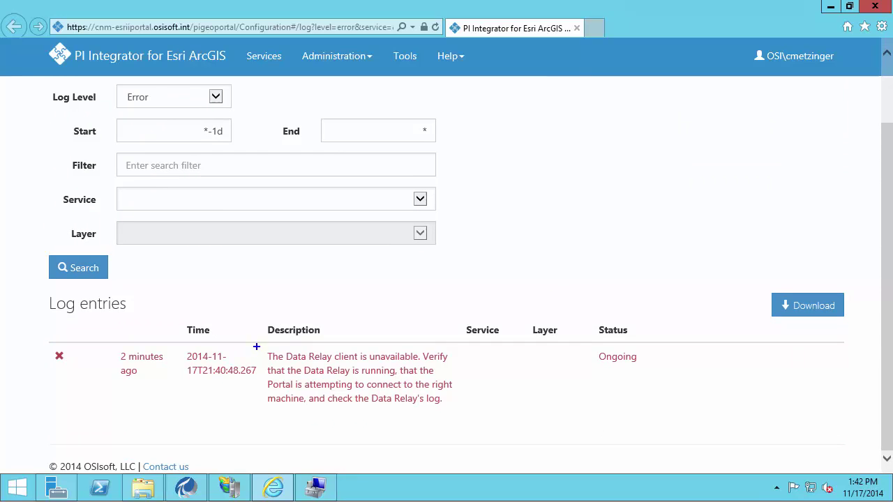
pyautogui.moveTo(255, 346); pyautogui.dragTo(389, 387)
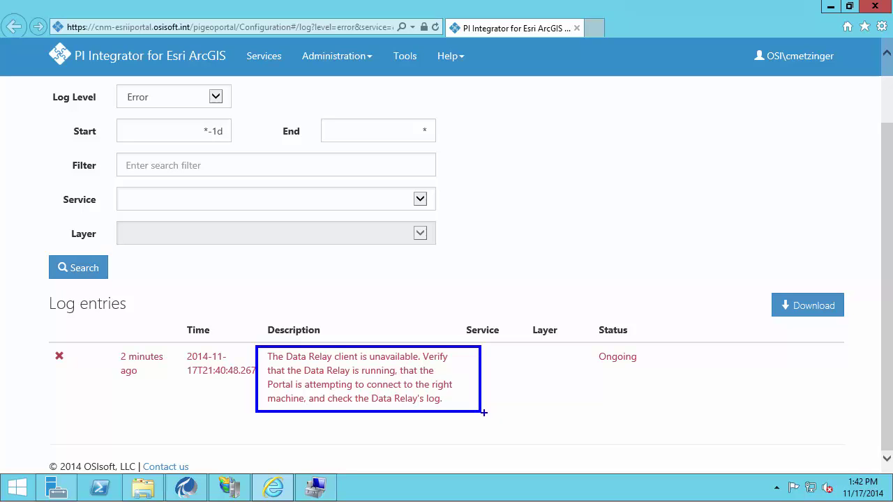
pyautogui.scroll(2, 558, 269)
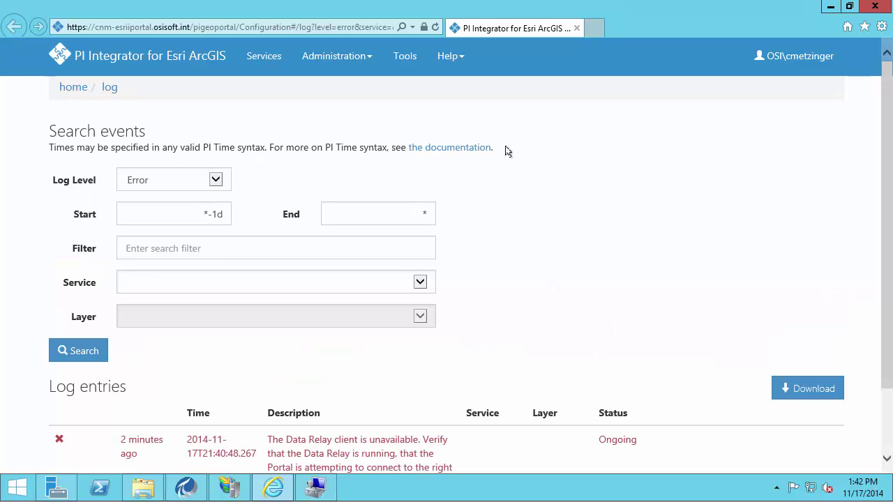
# Go to the portal's Administration > Data Relay page
pyautogui.click(374, 57)
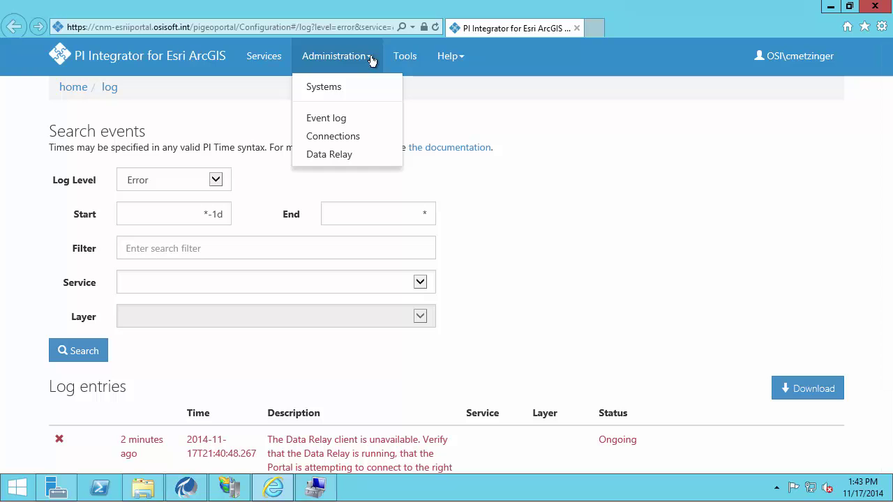
pyautogui.click(344, 155)
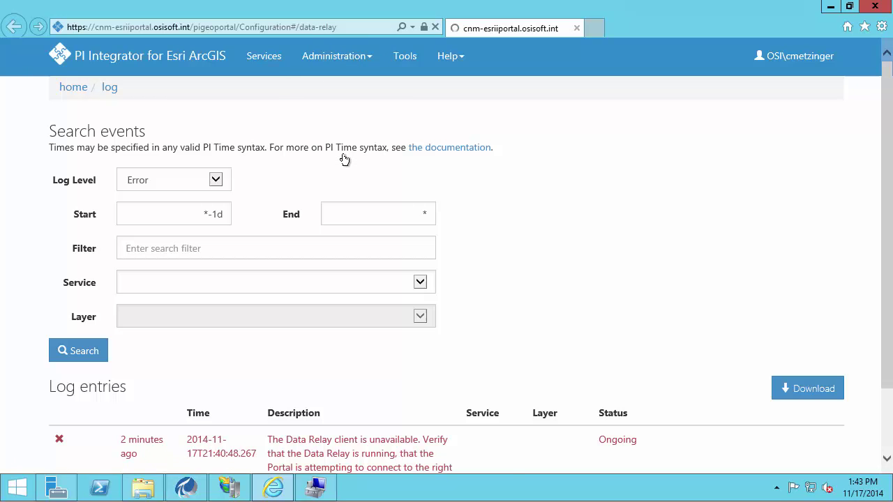